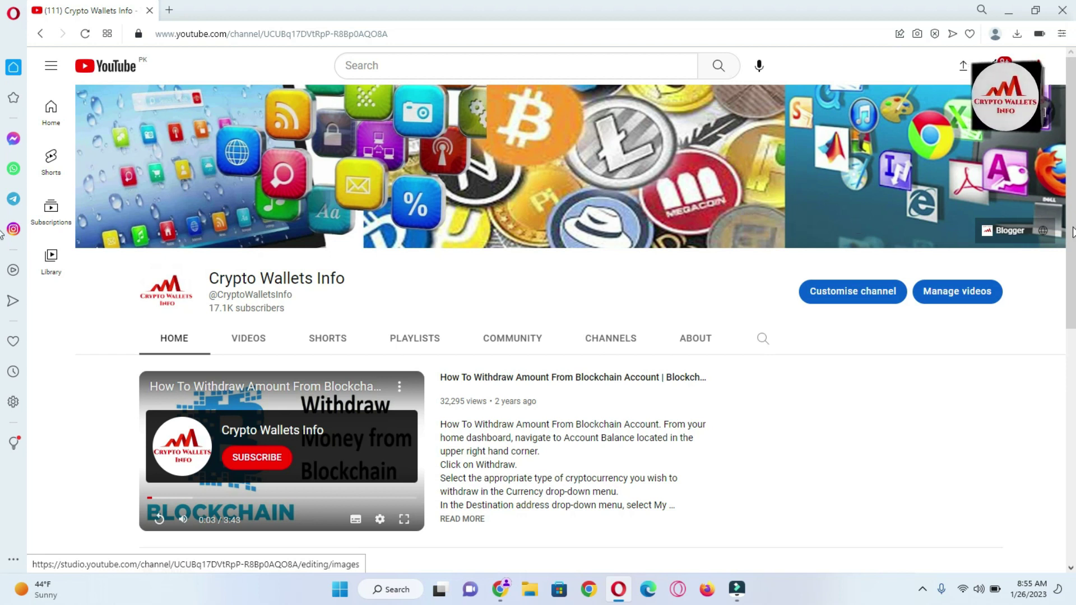
- Scroll the Crypto Wallets Info channel page down and back up
scroll(2, 310, down, 5)
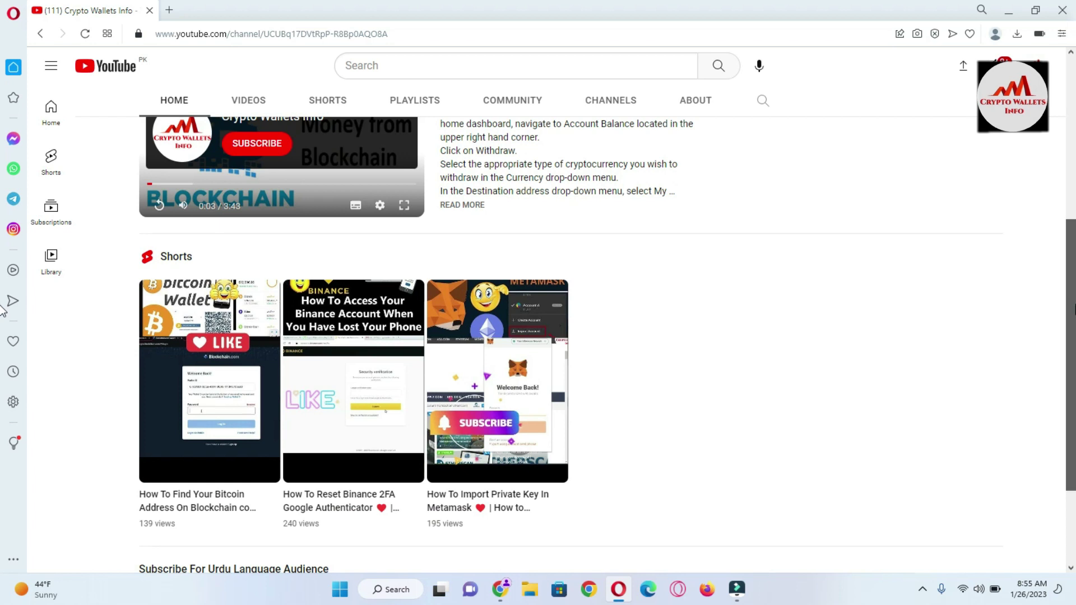
scroll(3, 310, up, 5)
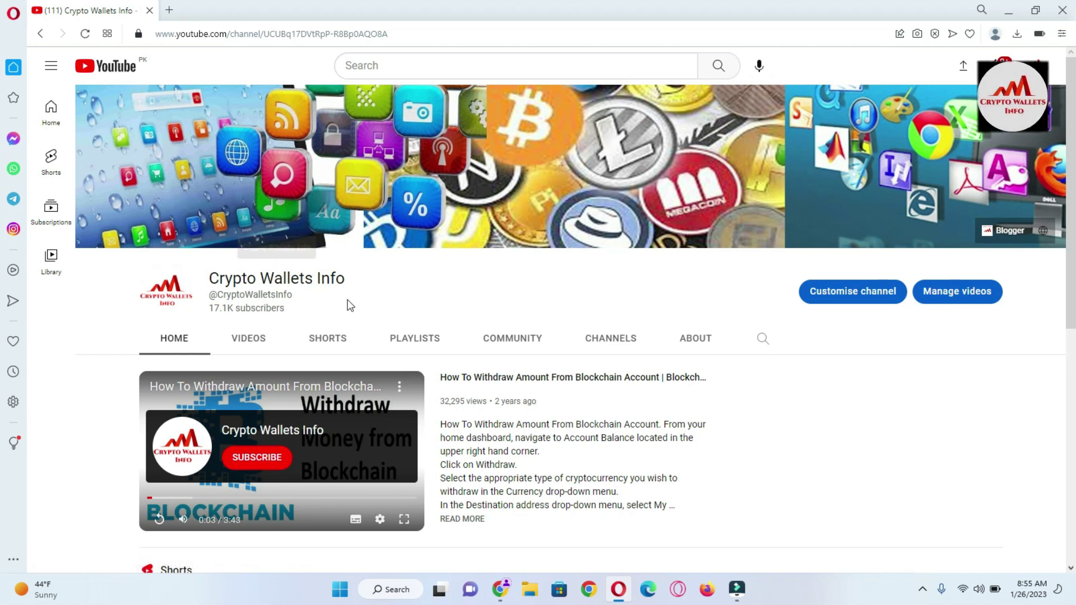
- Browse the channel's Videos grid, then switch to the CoinMarketCap browser window
click(257, 342)
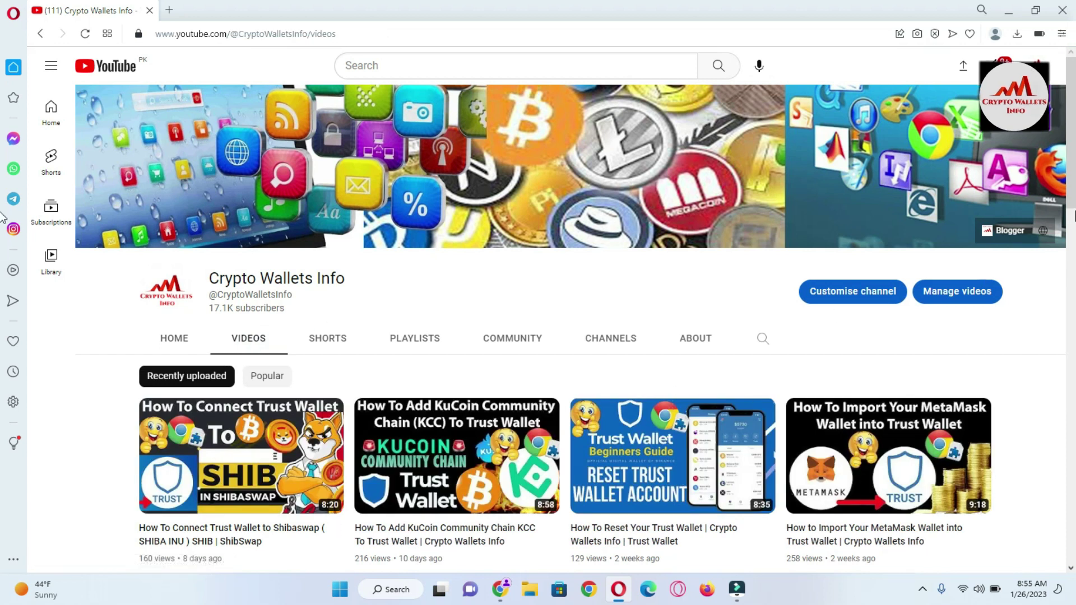
scroll(3, 241, down, 4)
scroll(3, 241, down, 2)
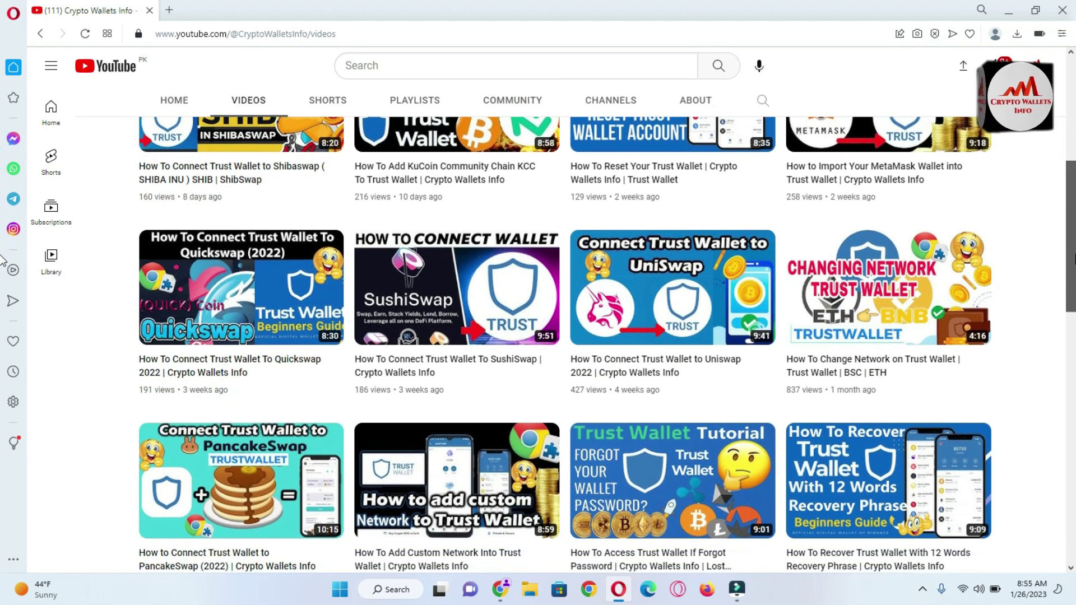
scroll(1, 258, down, 2)
mouse_move(305, 384)
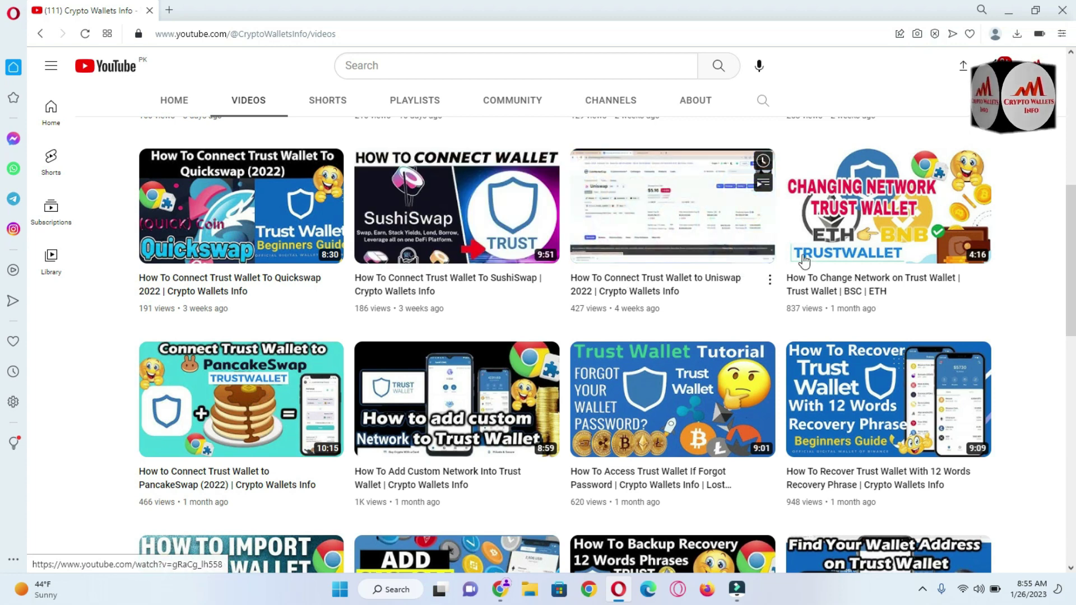
scroll(5, 257, down, 4)
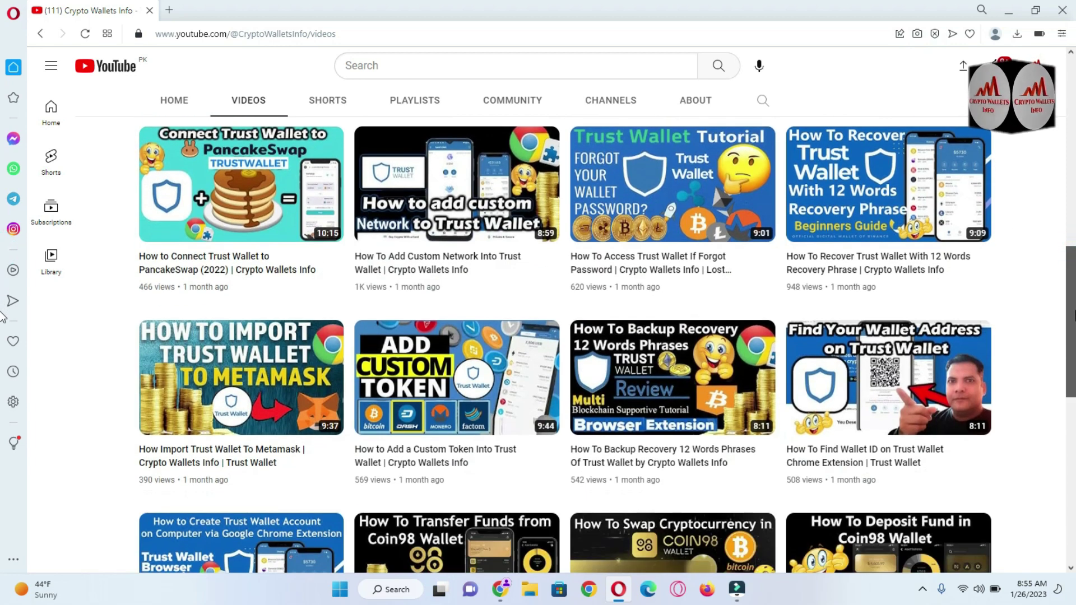
scroll(3, 317, up, 10)
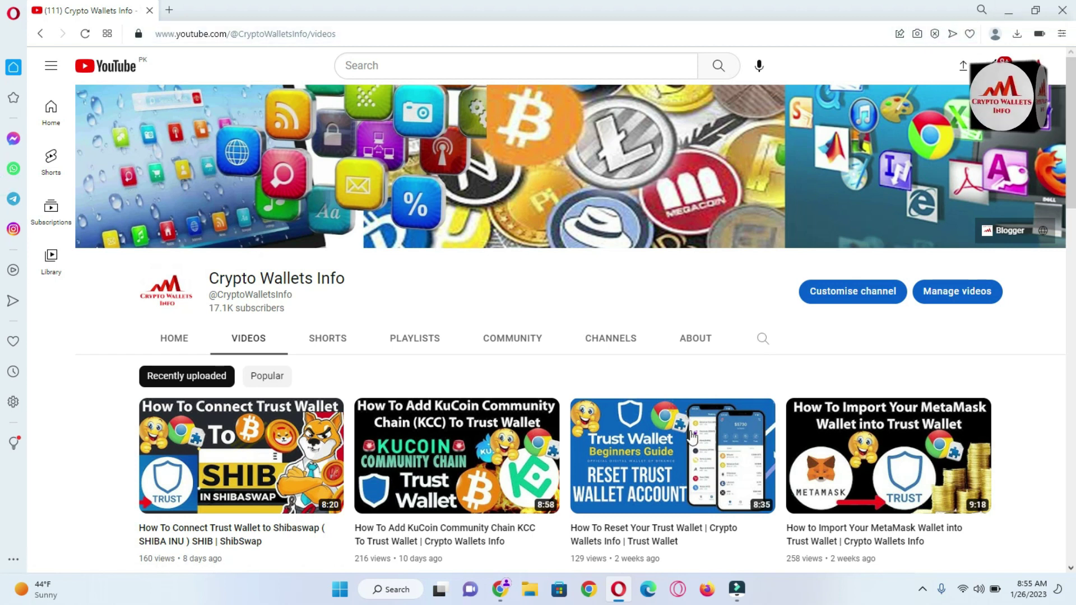
mouse_move(708, 548)
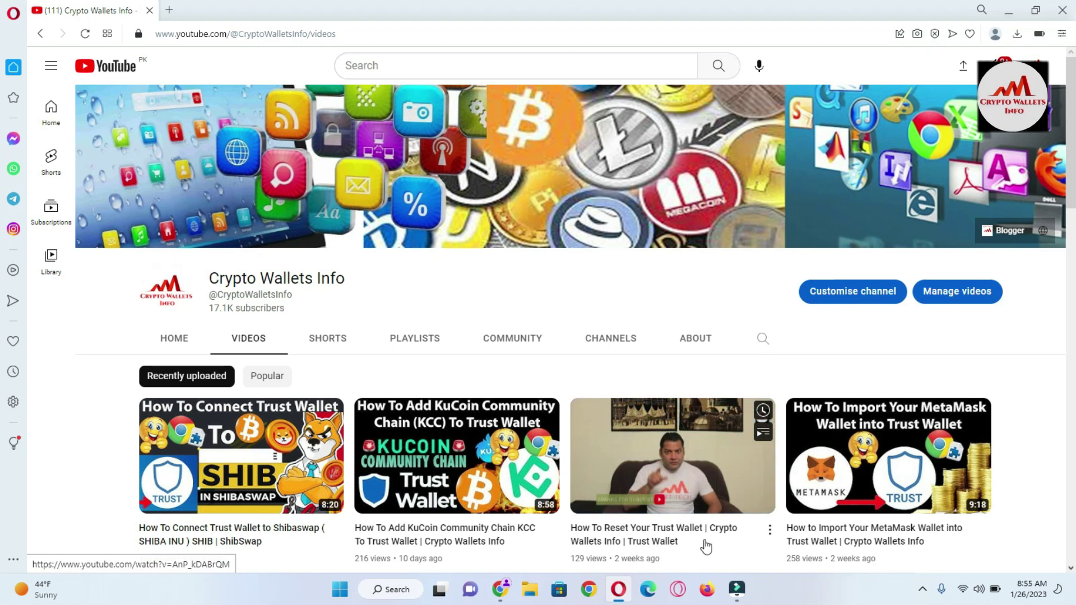
click(500, 592)
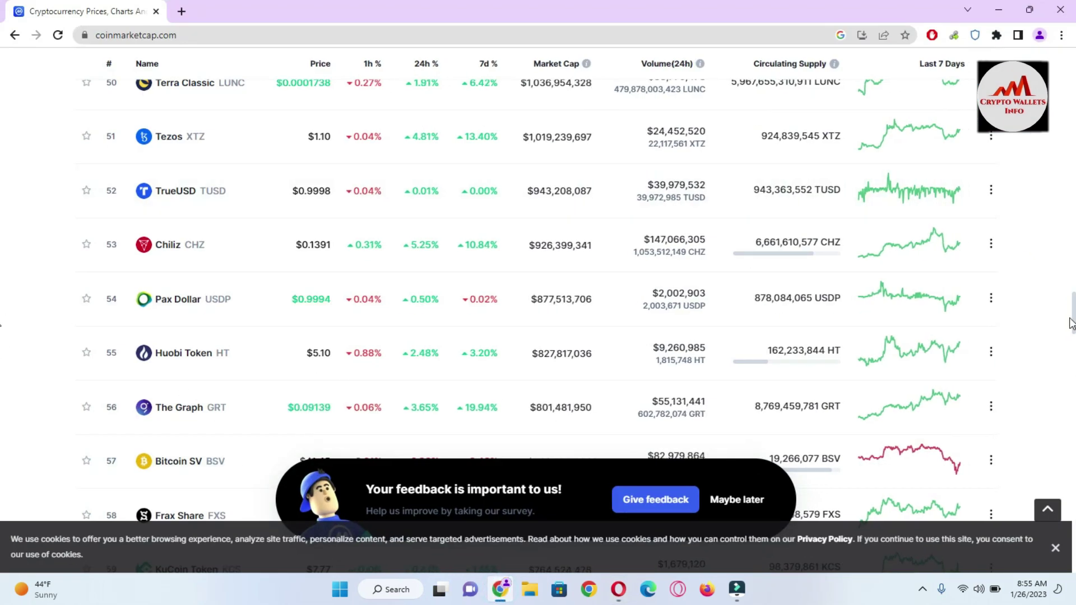
- Scroll down through CoinMarketCap's market-cap coin table, then jump back to the top
drag(1073, 318, 1073, 72)
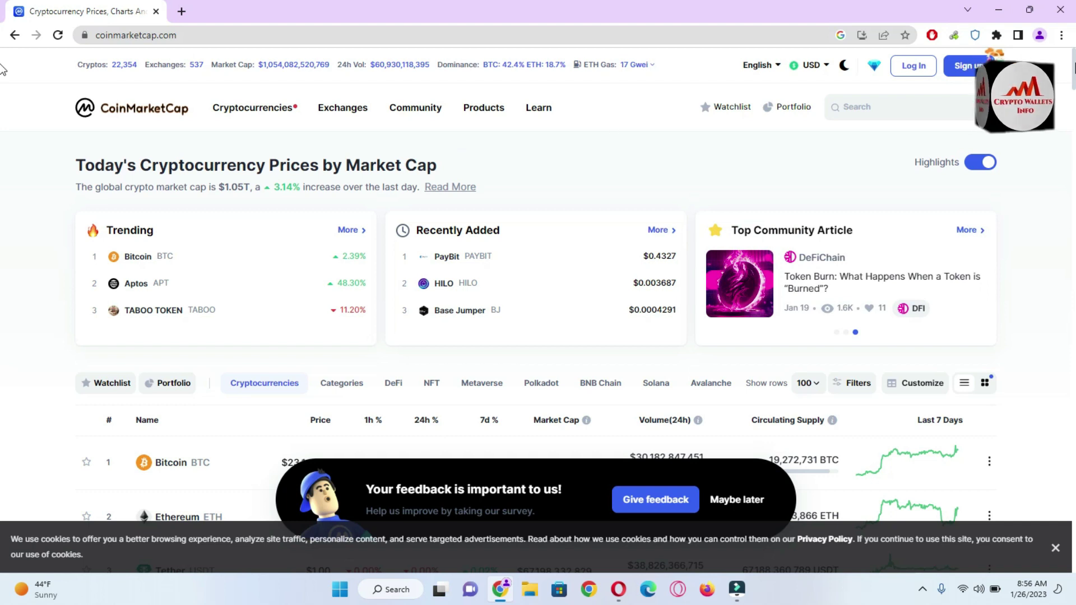
scroll(2, 70, down, 2)
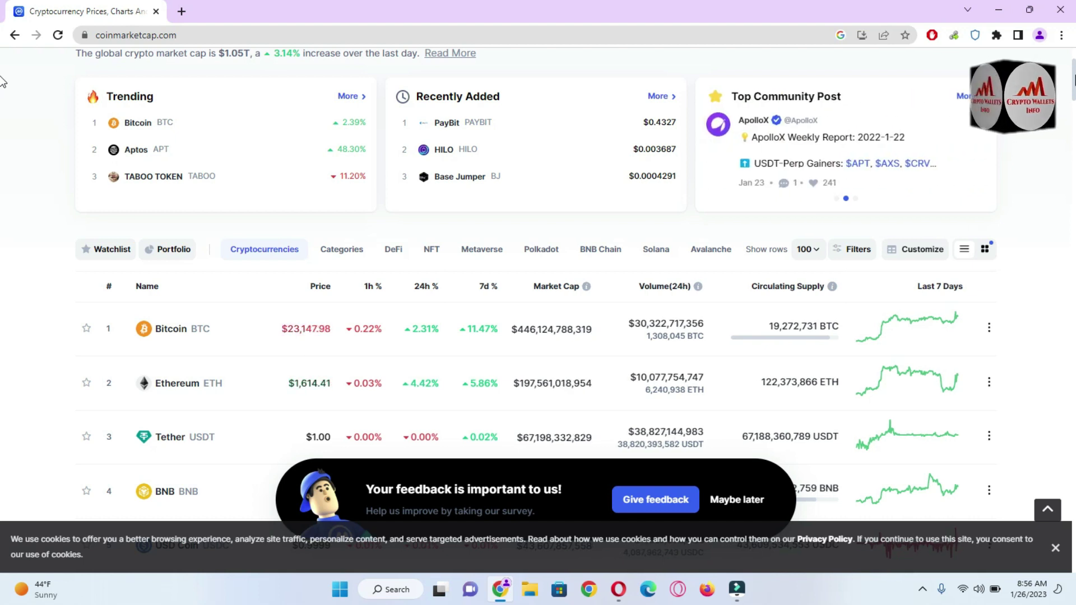
scroll(1, 81, down, 4)
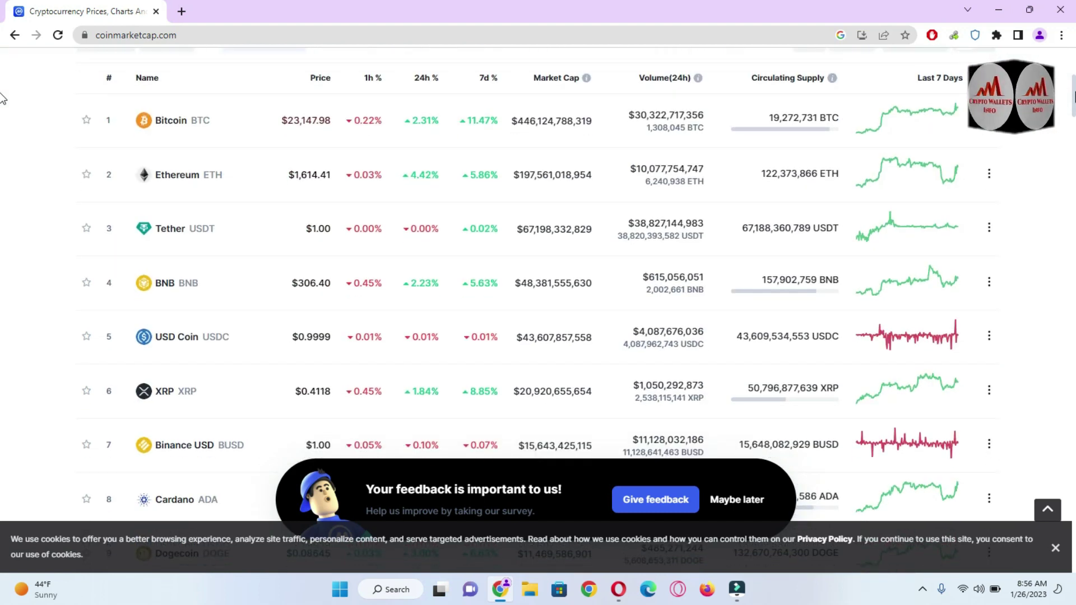
scroll(2, 98, down, 12)
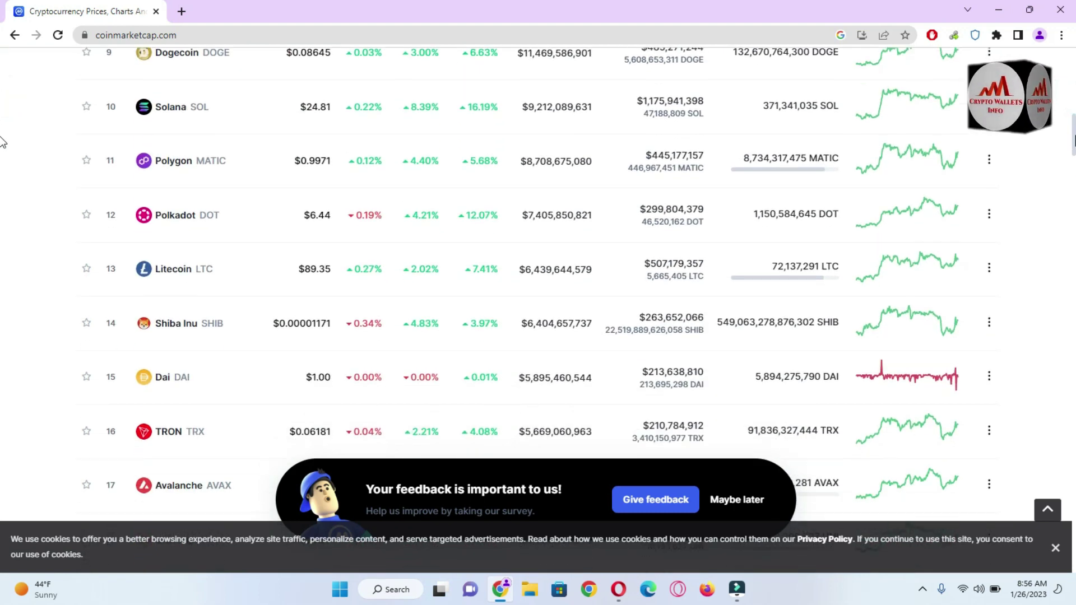
scroll(2, 154, down, 1)
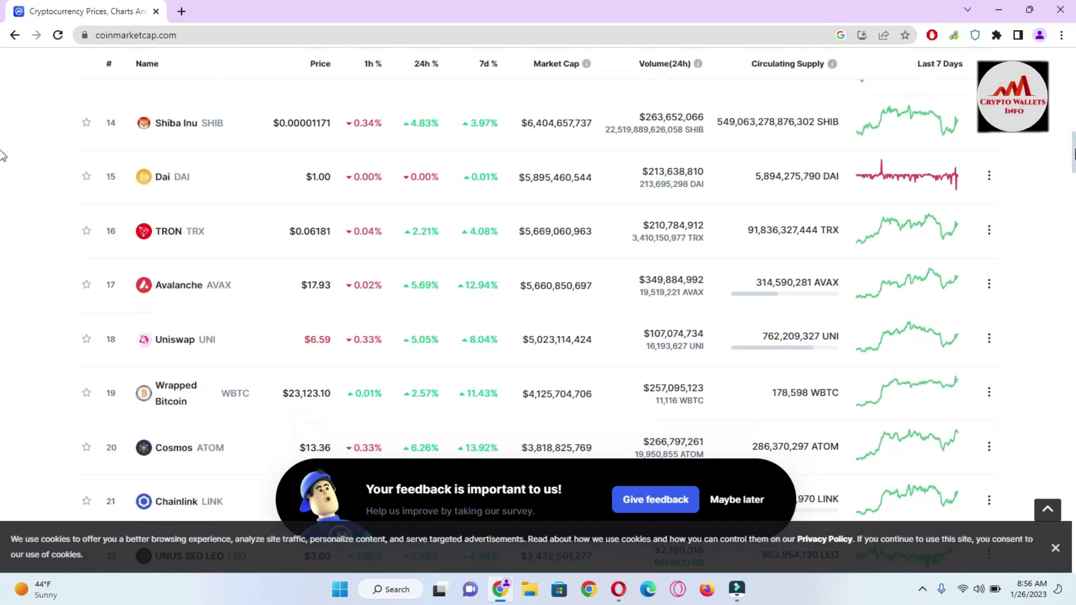
scroll(1, 156, down, 5)
key(Home)
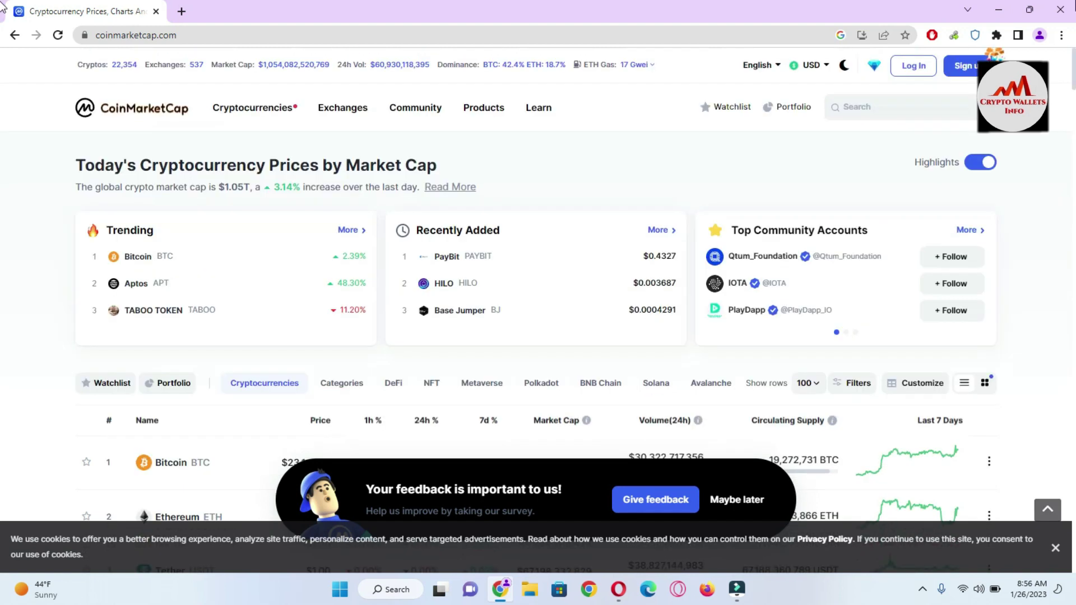
- Search CoinMarketCap for 'biswa' and open the Biswap (BSW) coin page
click(882, 107)
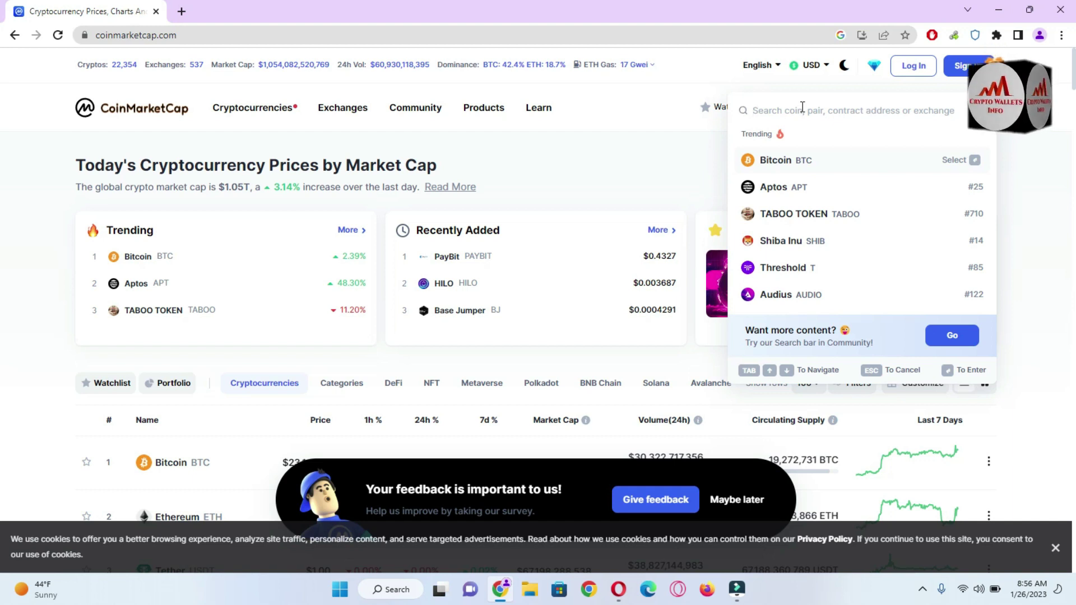
text(b)
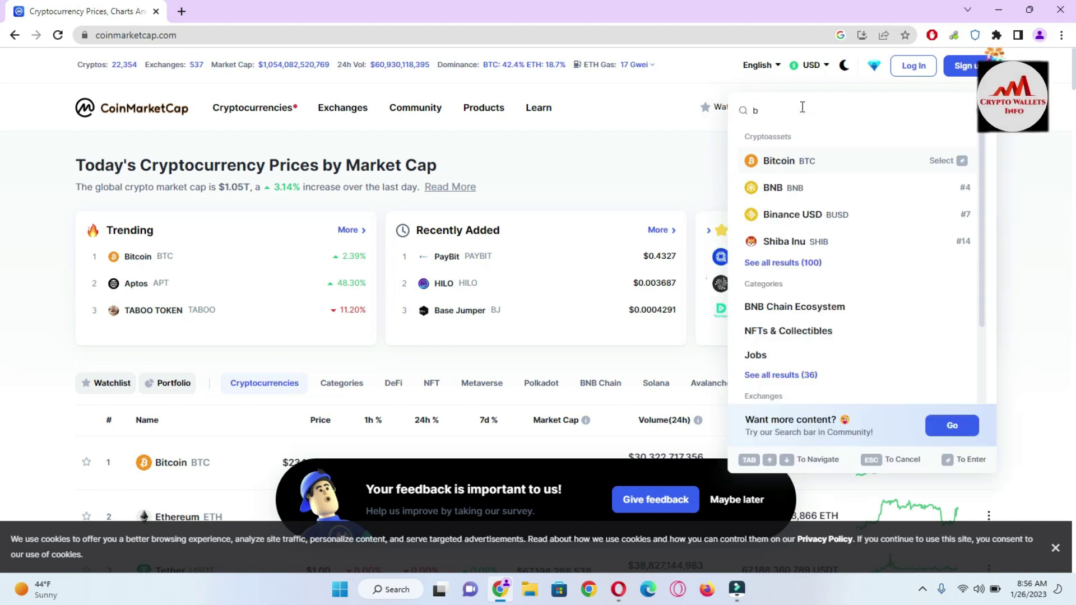
text(i)
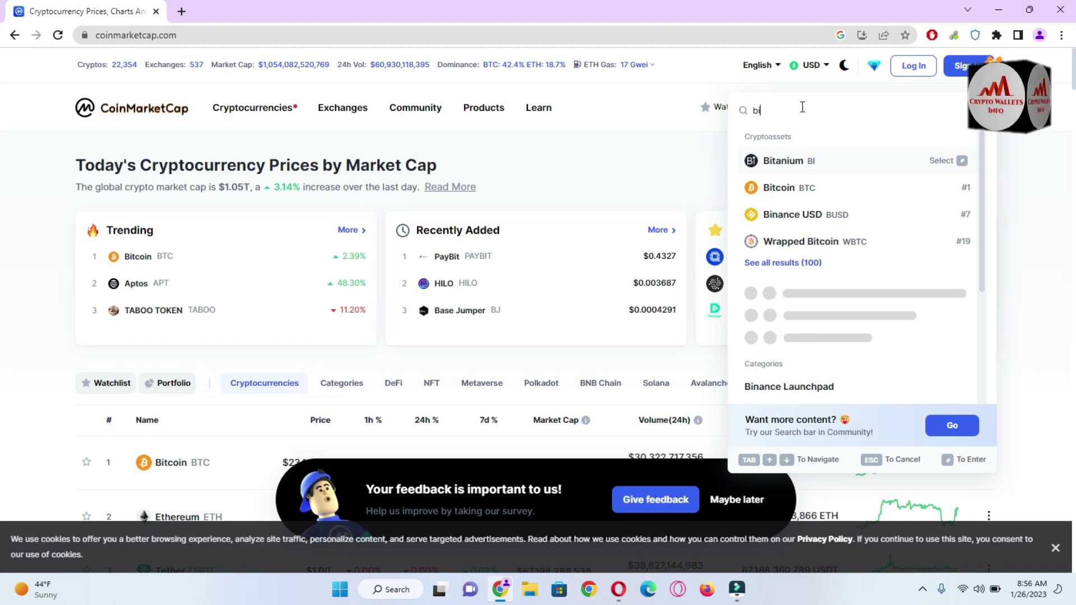
text(swa)
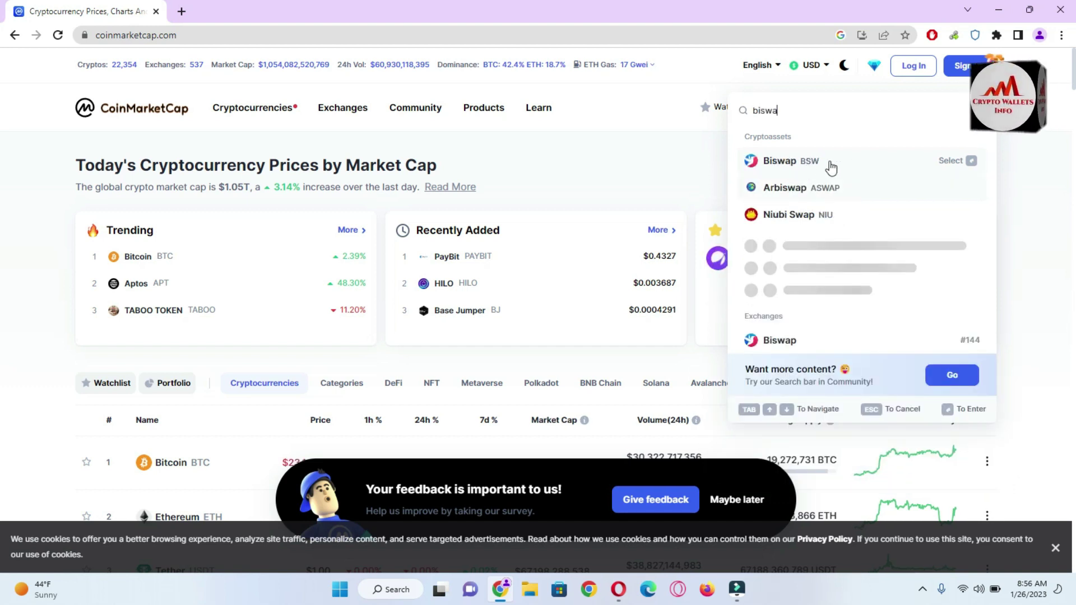
click(786, 166)
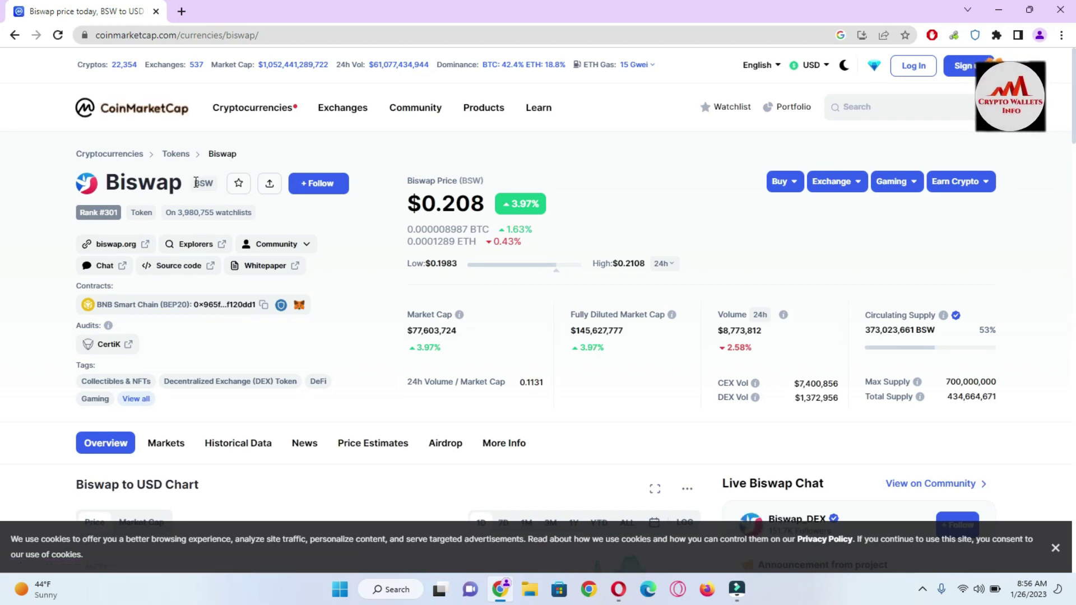
- Switch the Biswap to USD chart to the ALL time range
drag(195, 182, 212, 183)
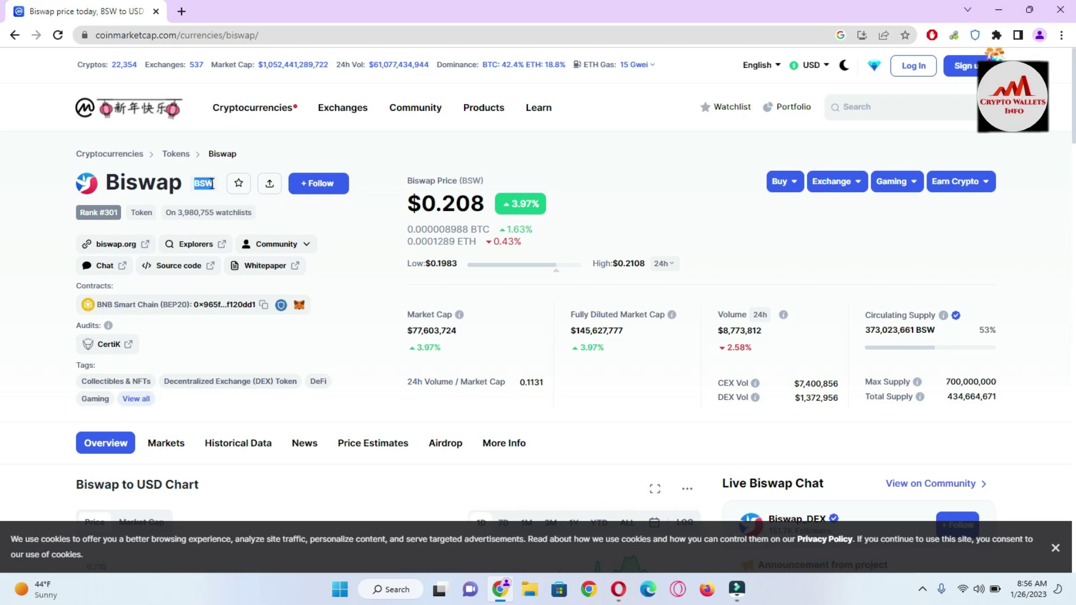
click(372, 192)
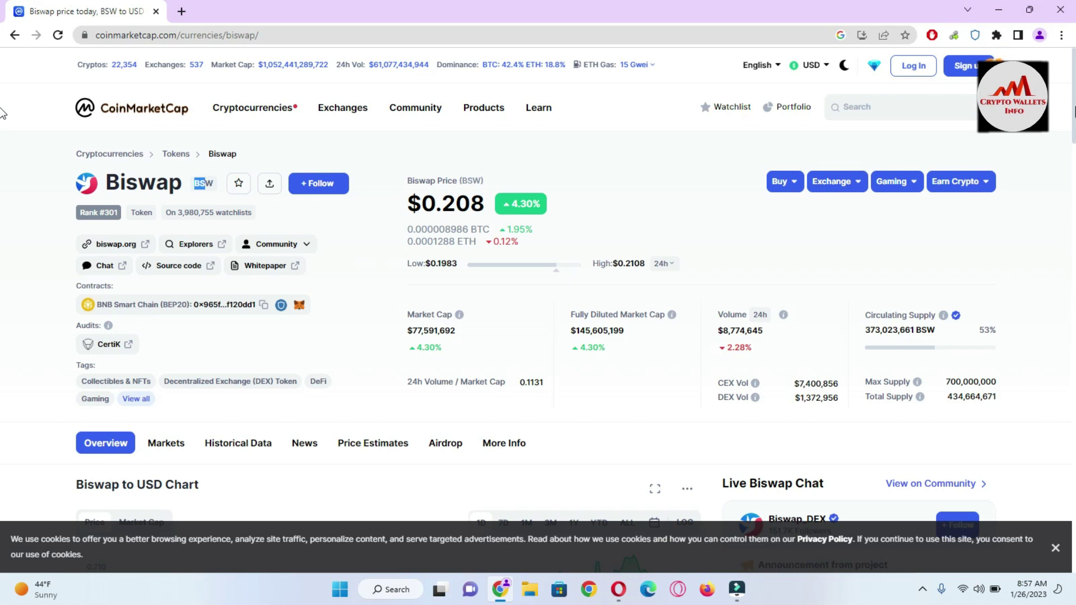
scroll(3, 112, down, 5)
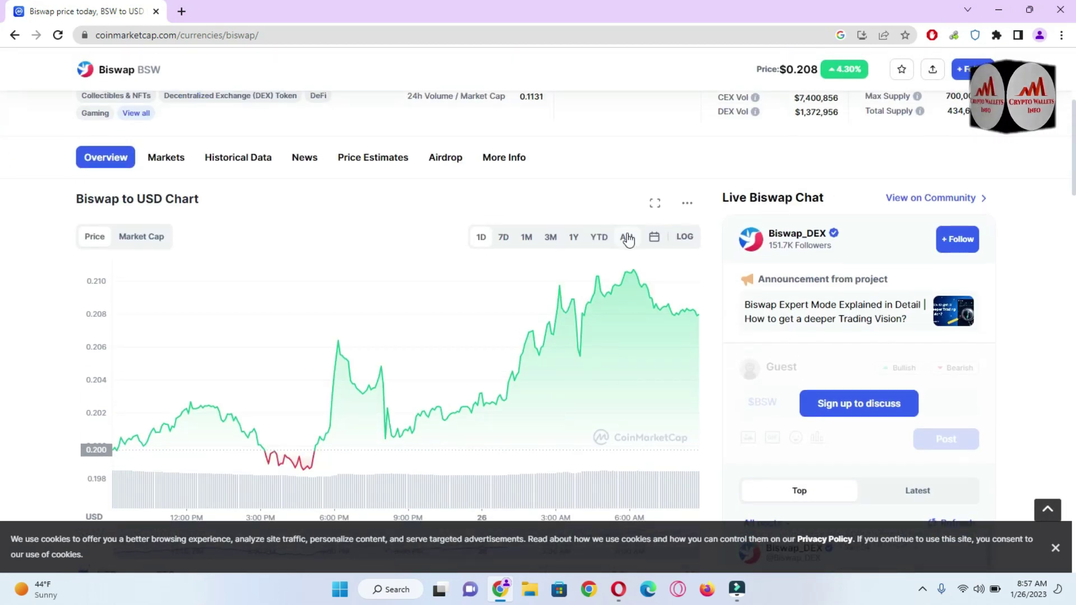
click(626, 238)
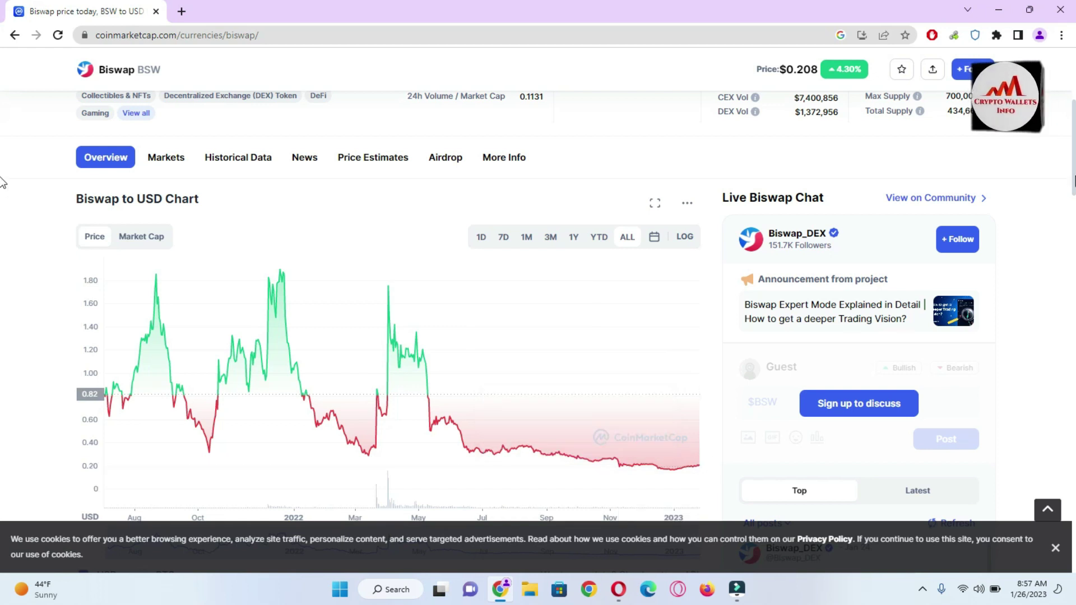
scroll(2, 176, down, 1)
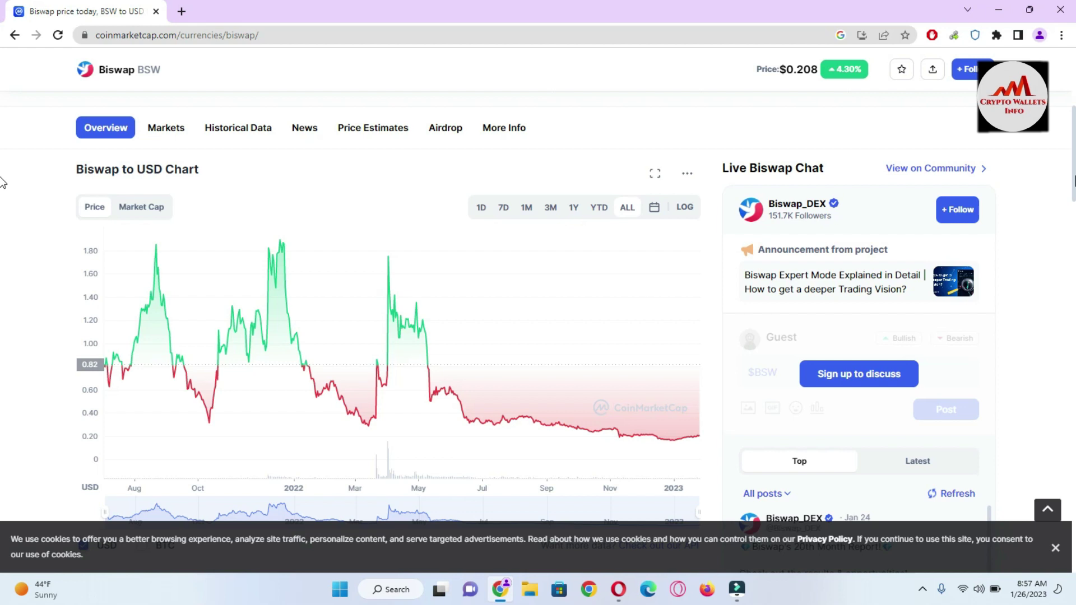
scroll(3, 182, down, 8)
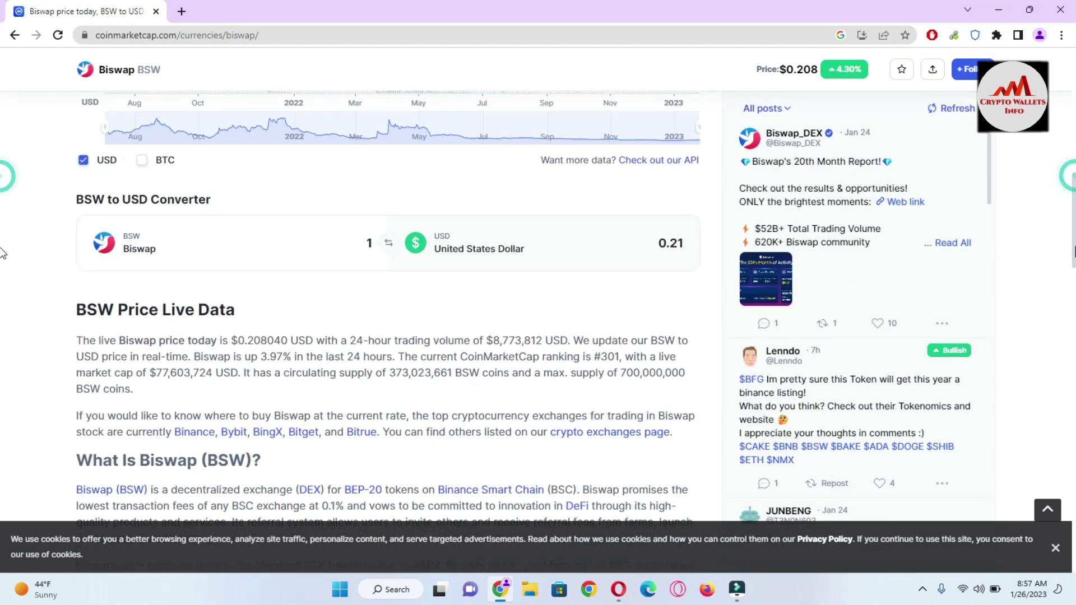
scroll(2, 270, down, 2)
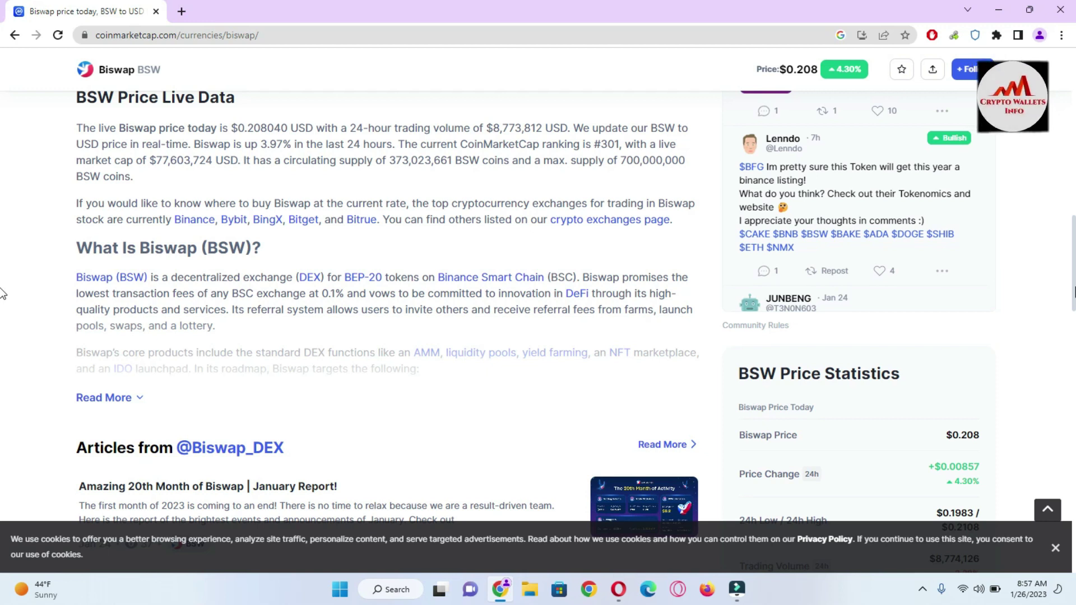
scroll(2, 297, down, 1)
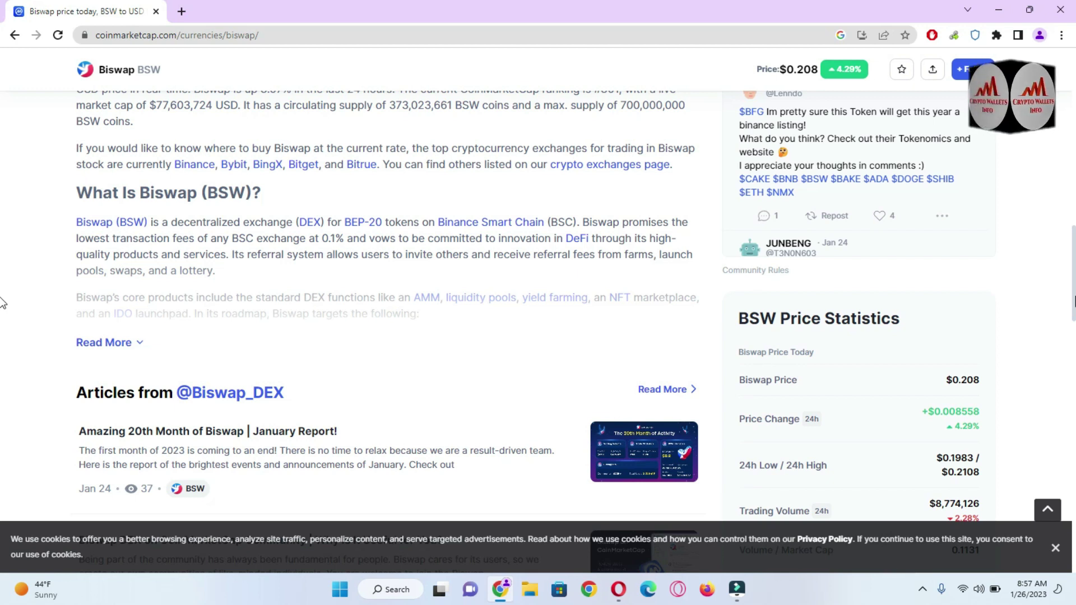
scroll(2, 302, down, 5)
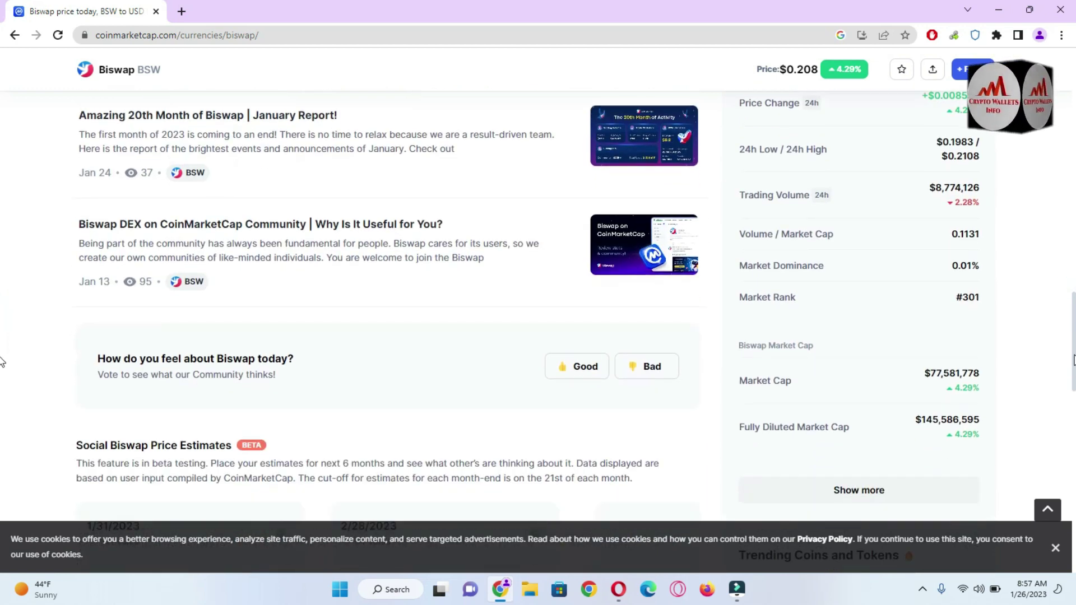
scroll(2, 361, down, 3)
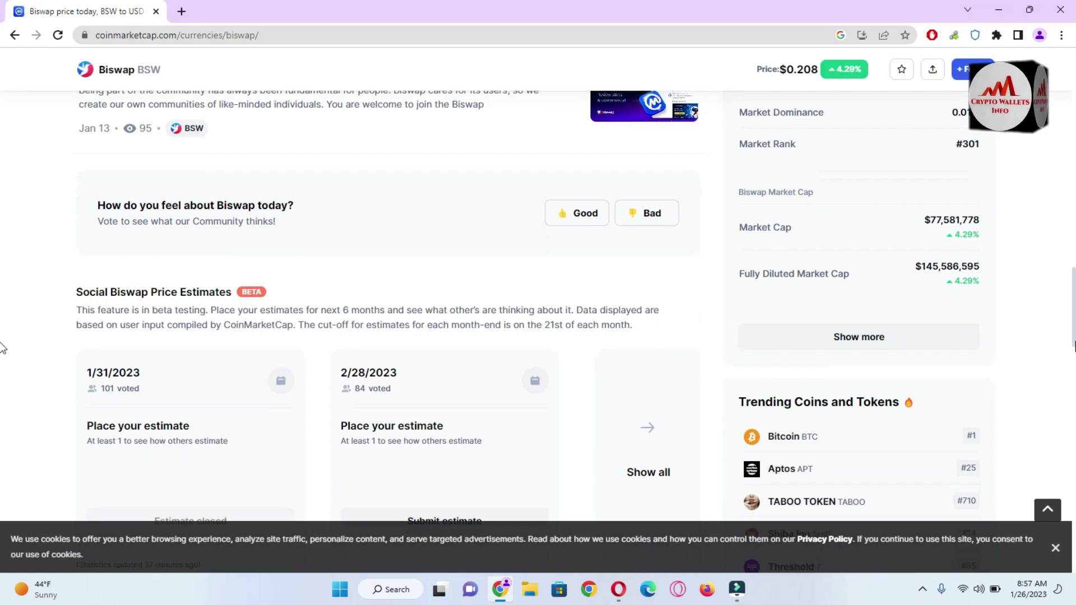
scroll(5, 403, down, 9)
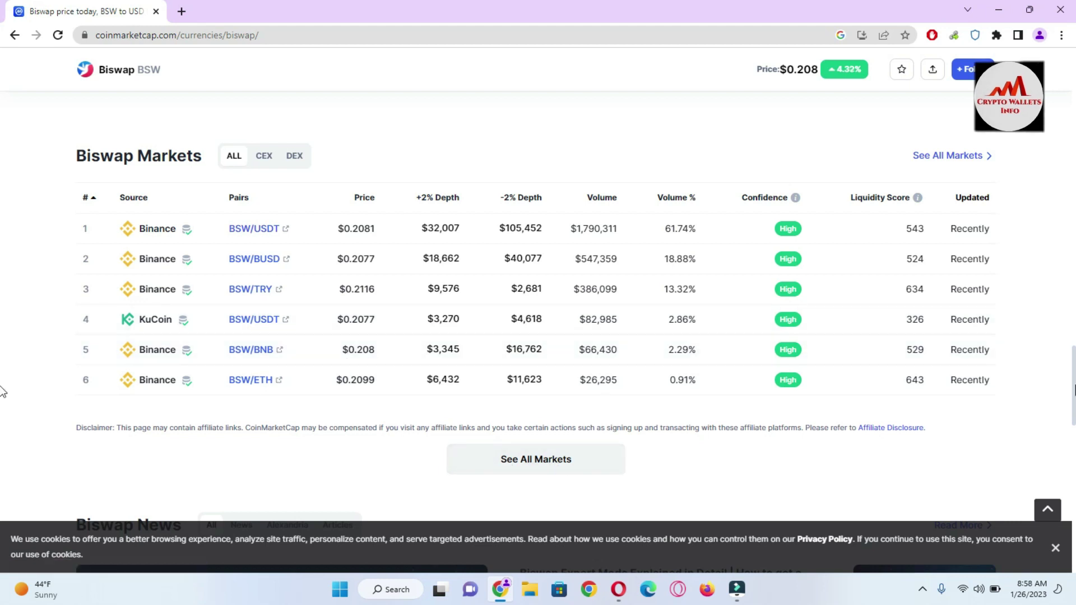
scroll(4, 281, up, 15)
scroll(3, 156, up, 8)
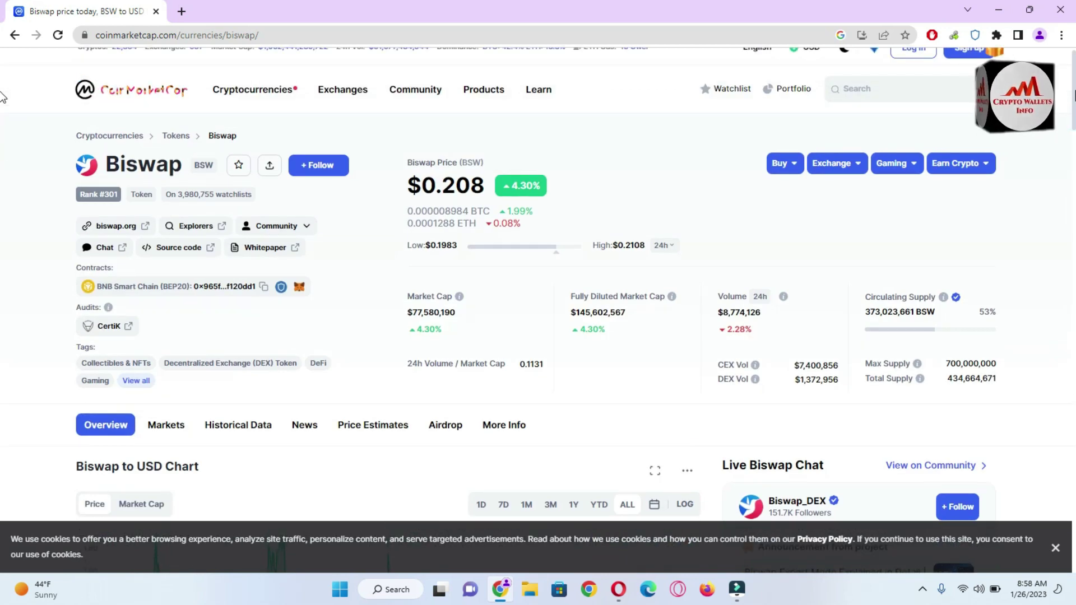
scroll(3, 90, up, 1)
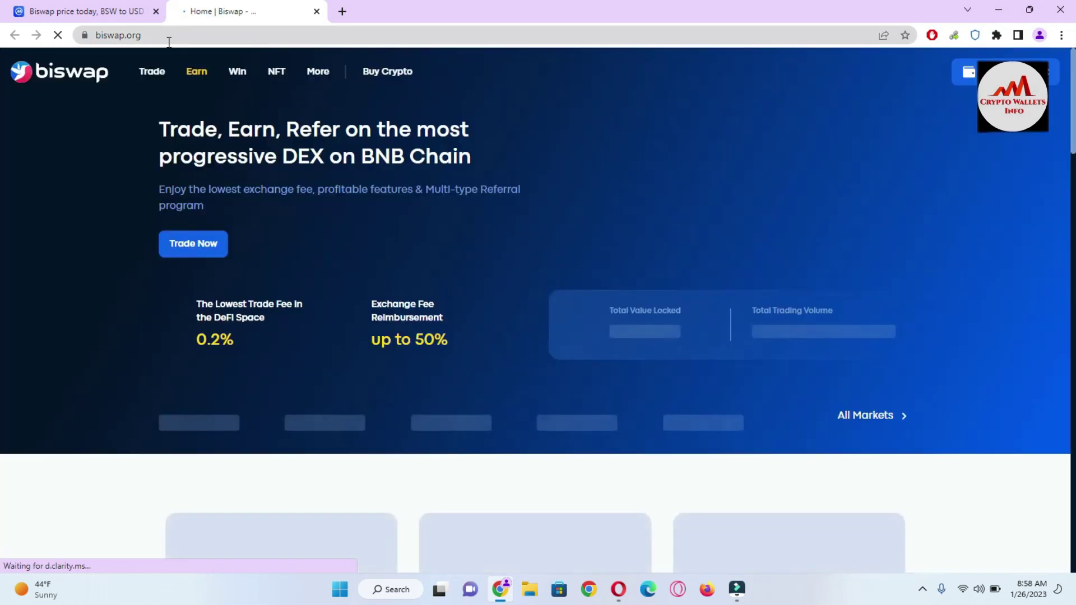
- Open biswap.org from CoinMarketCap and choose Later on the notification subscription popup
mouse_move(318, 71)
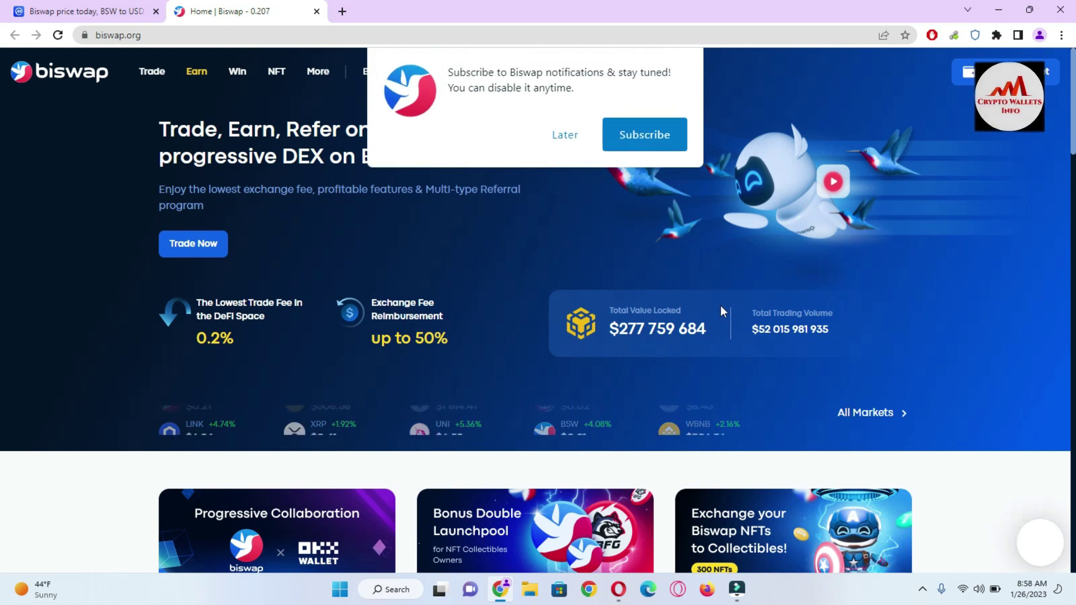
click(614, 326)
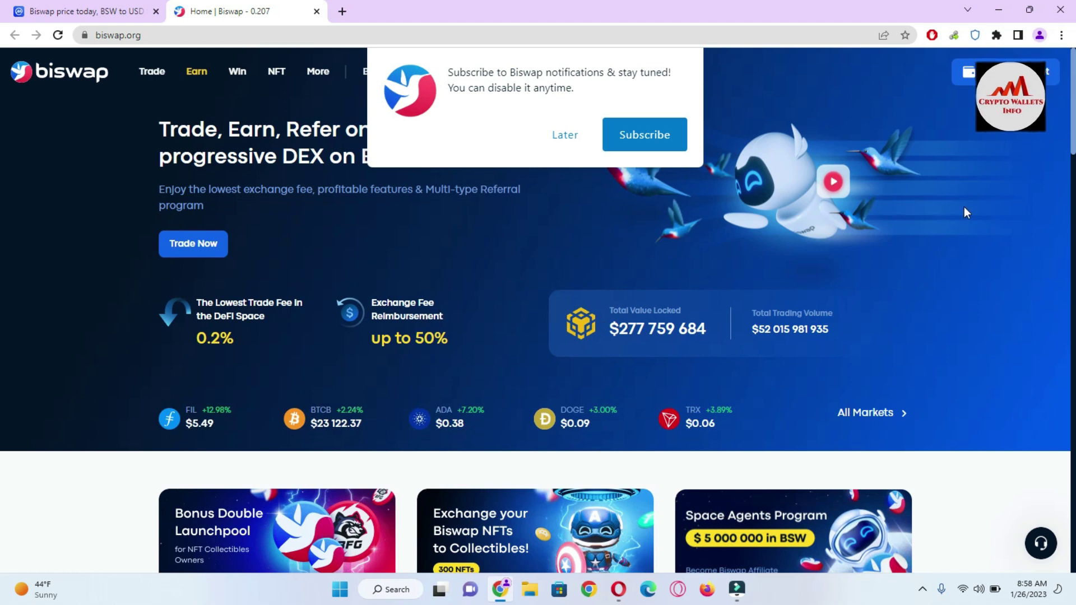
scroll(1, 126, down, 2)
scroll(2, 127, down, 6)
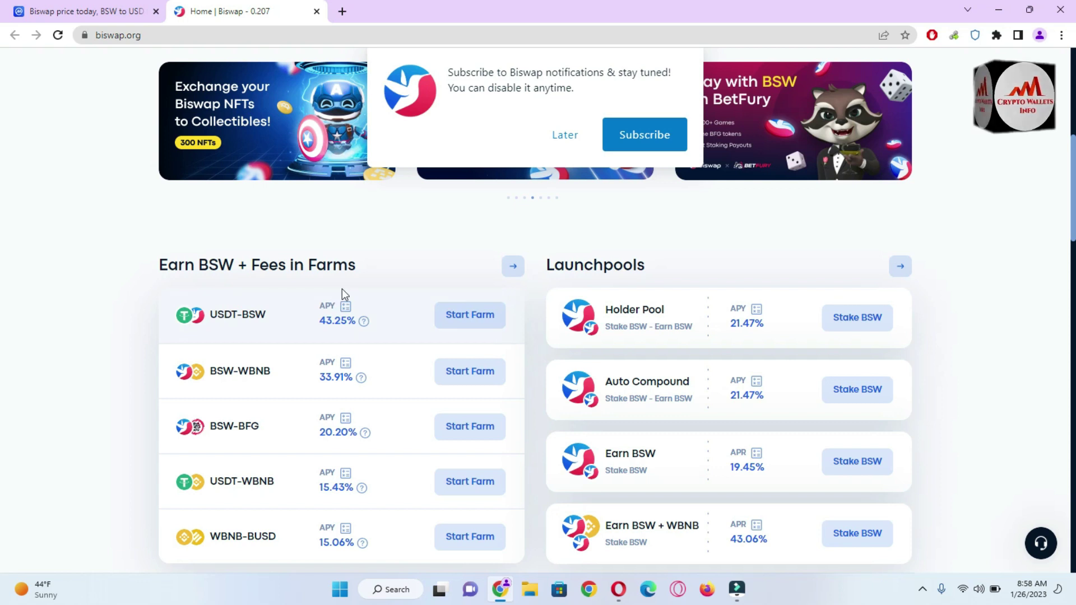
click(565, 134)
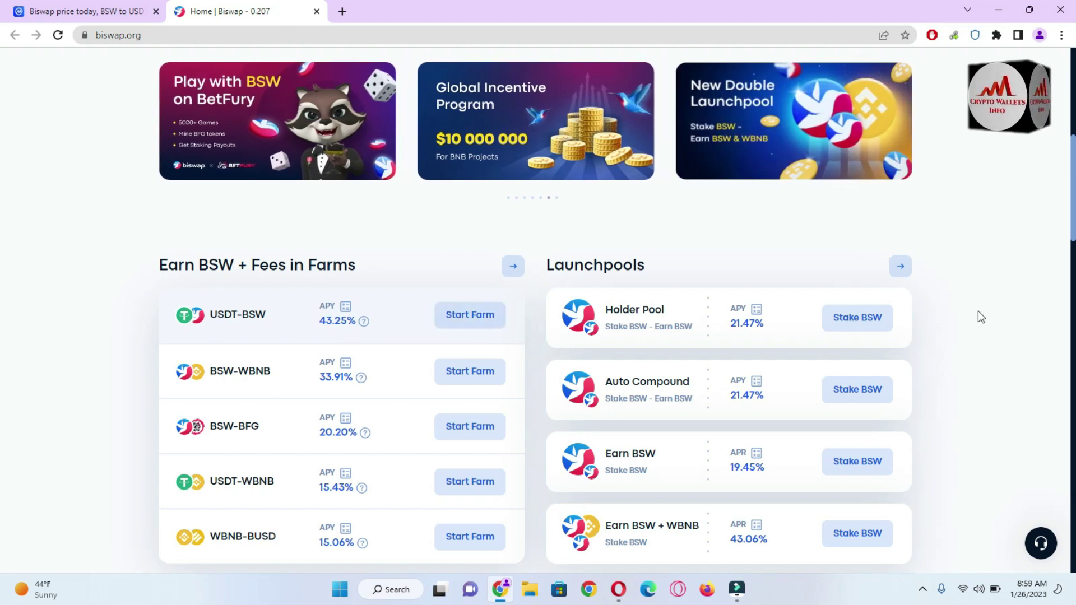
- Review Biswap's home page stats, including 24H volume and 536.43K active users
scroll(2, 199, down, 8)
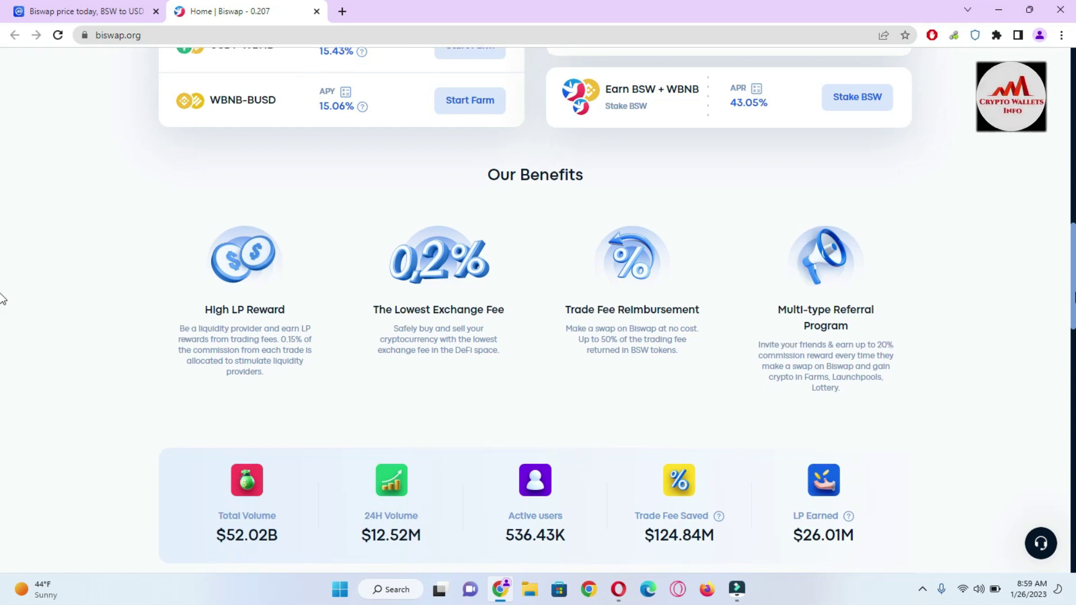
scroll(3, 288, down, 4)
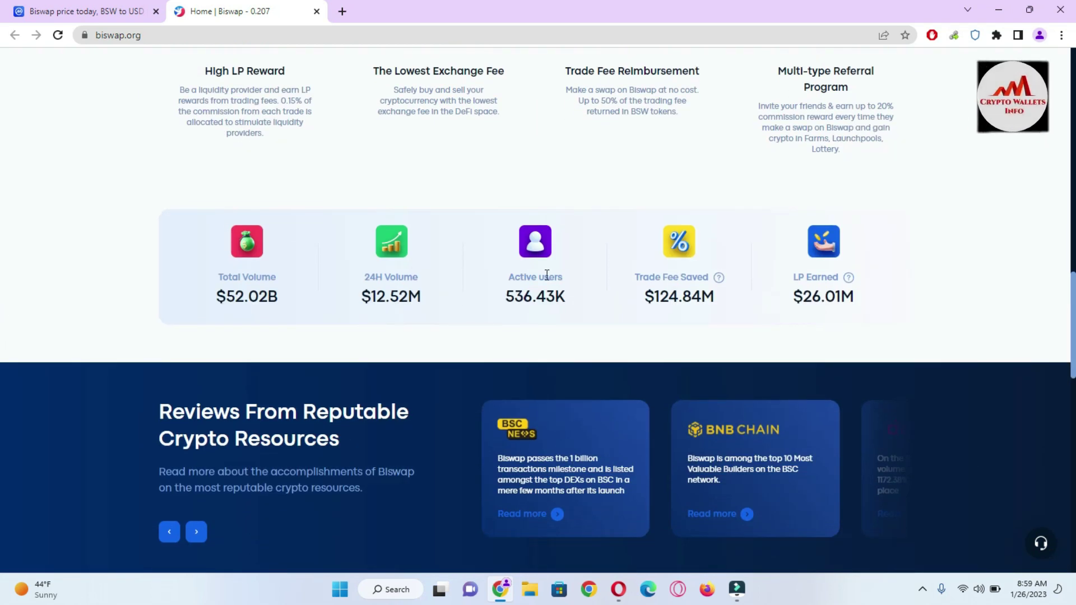
drag(506, 297, 567, 302)
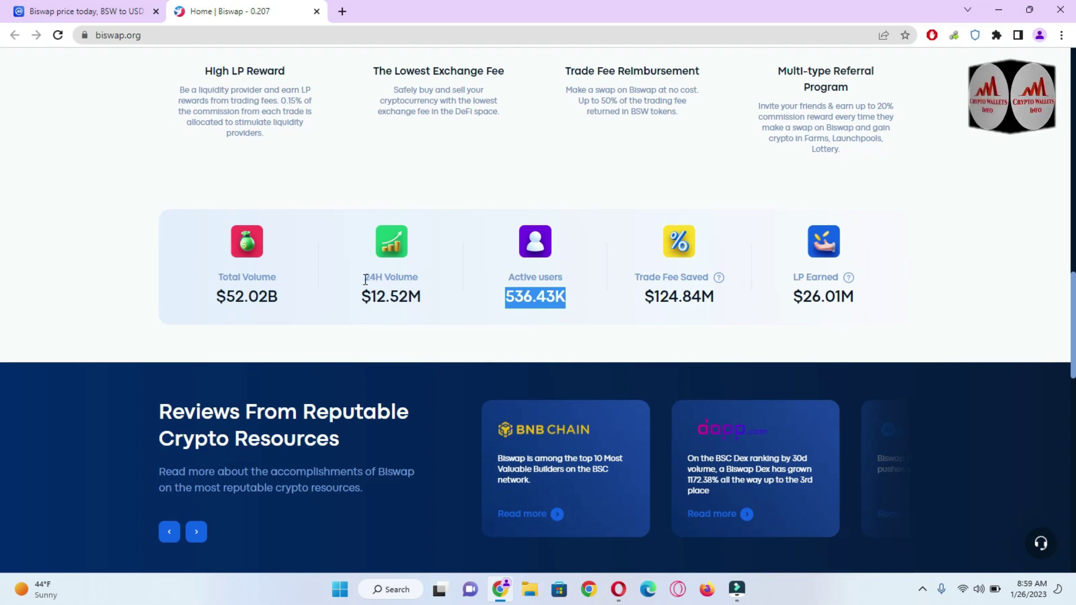
drag(364, 283, 416, 284)
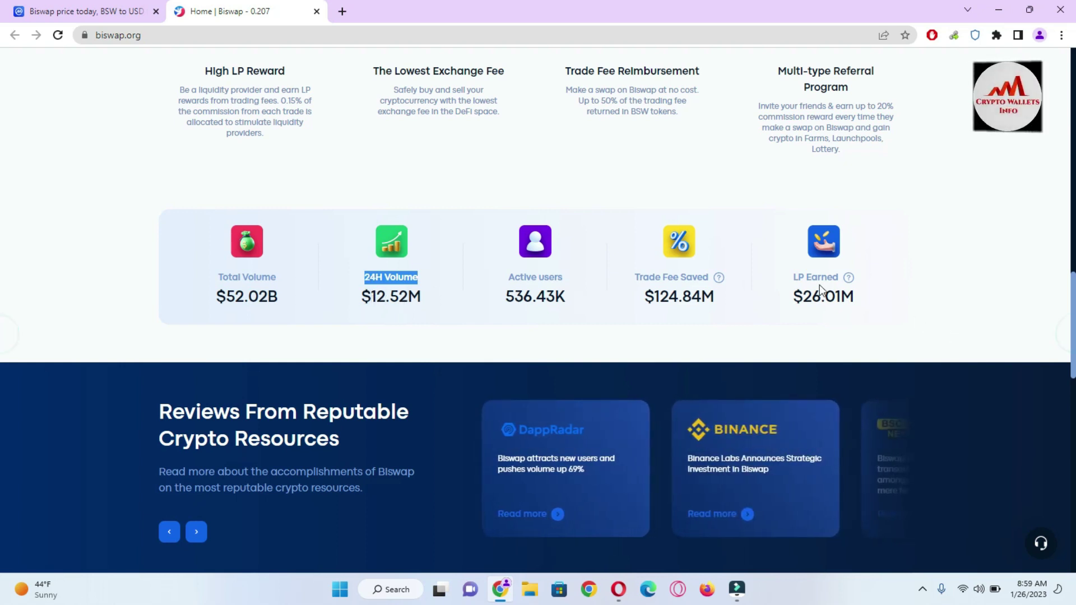
scroll(2, 319, down, 7)
scroll(3, 412, down, 1)
scroll(2, 437, down, 4)
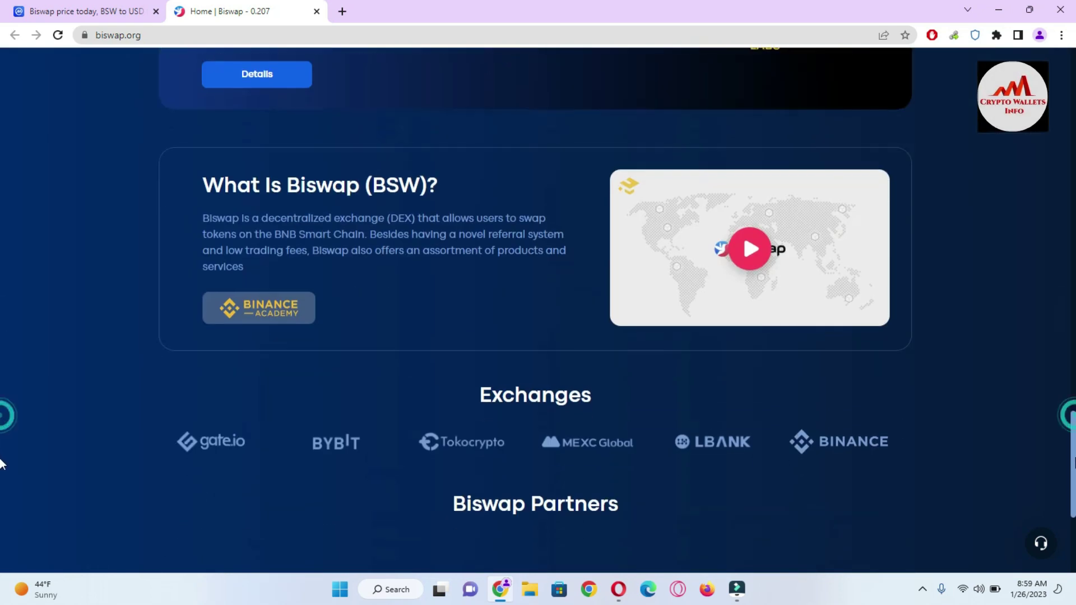
scroll(2, 336, up, 20)
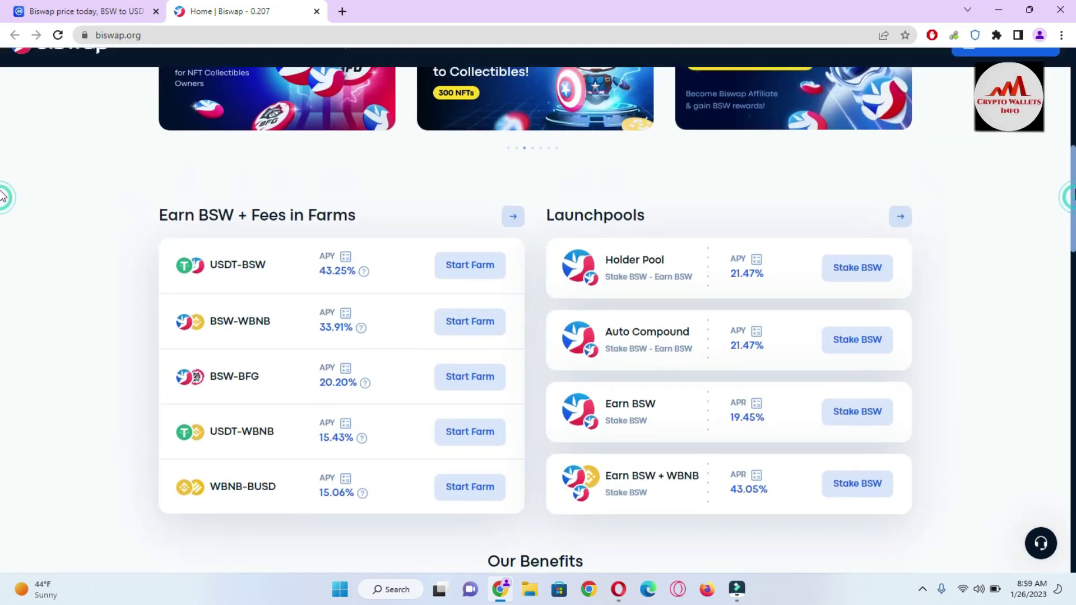
scroll(2, 107, up, 7)
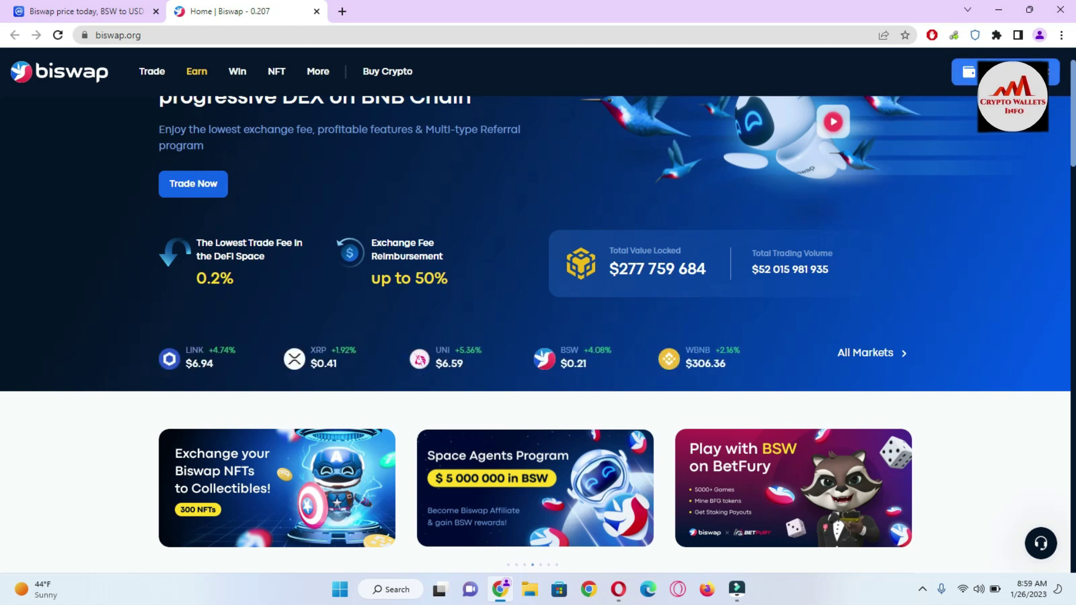
- Open Biswap's Connect to a wallet dialog and scroll through its wallet options
click(1003, 72)
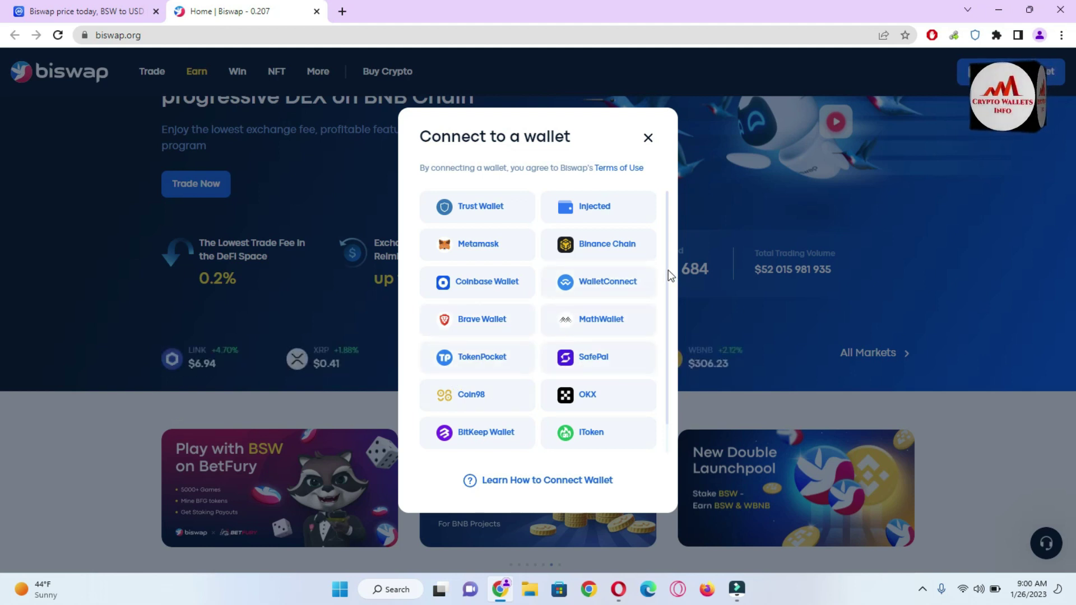
scroll(667, 269, down, 1)
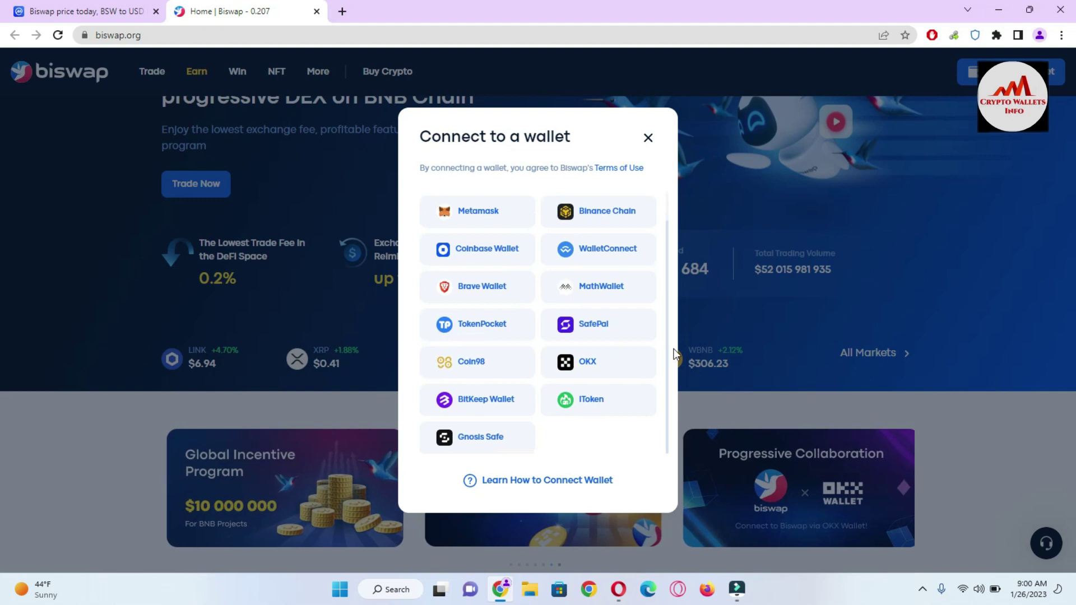
scroll(673, 264, up, 1)
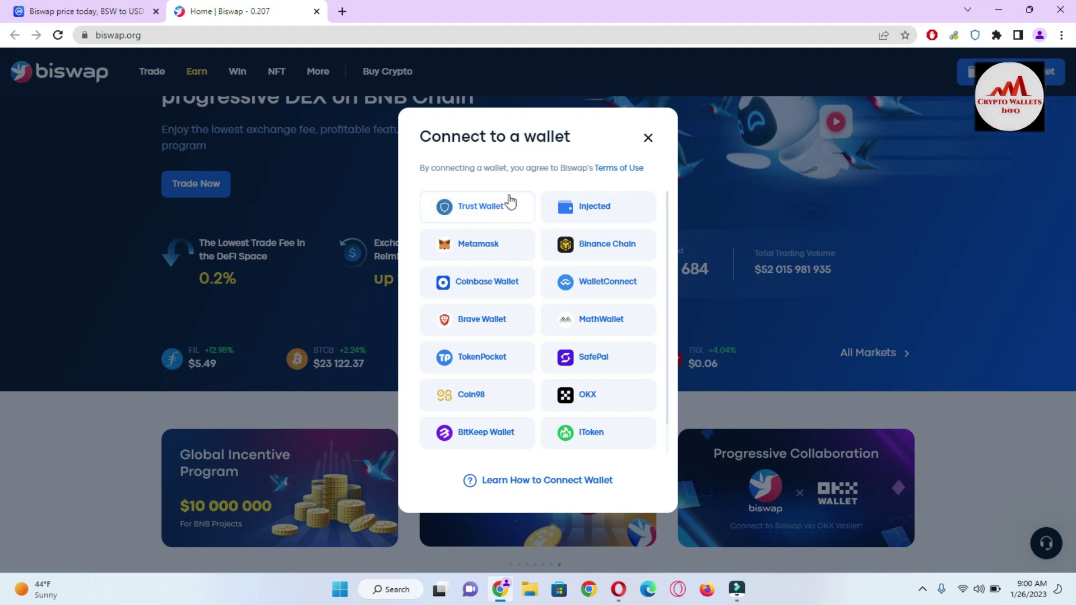
- Connect Trust Wallet to biswap.org and switch its network to Smart Chain
click(472, 209)
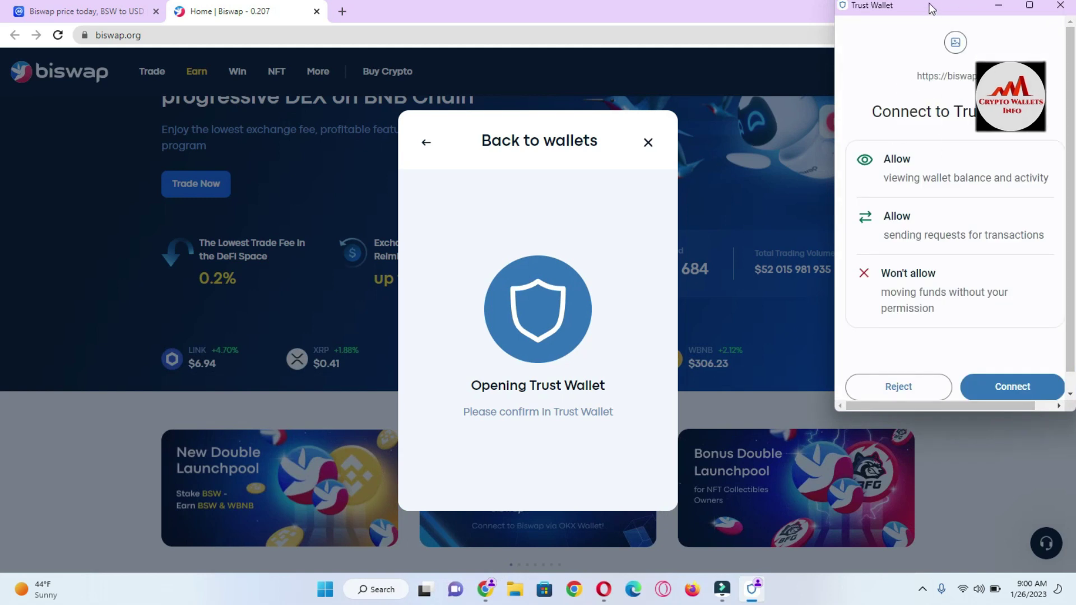
drag(930, 8, 871, 31)
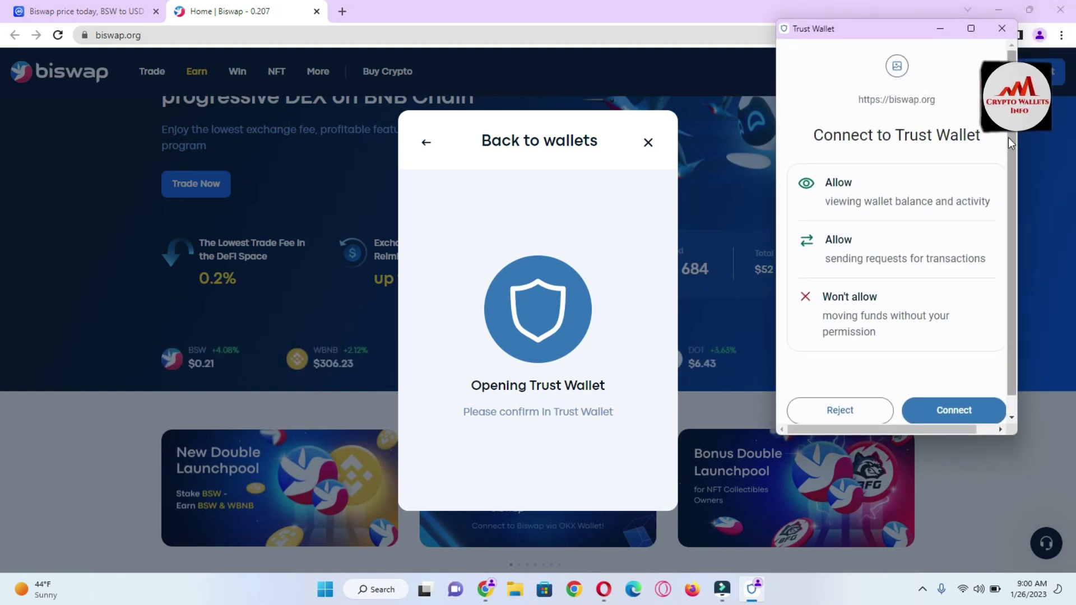
scroll(1009, 140, down, 1)
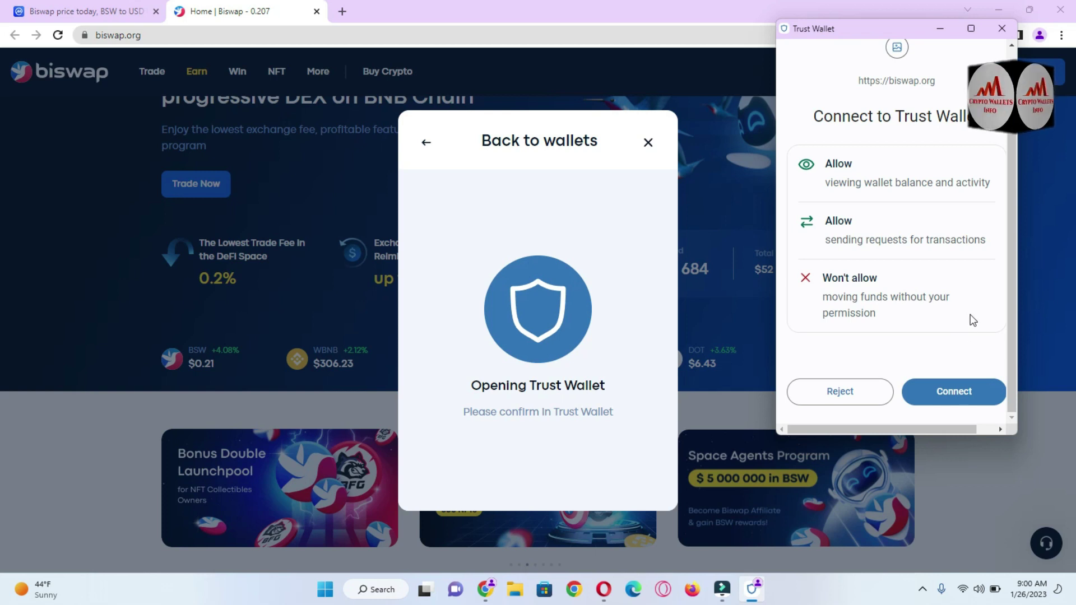
click(949, 382)
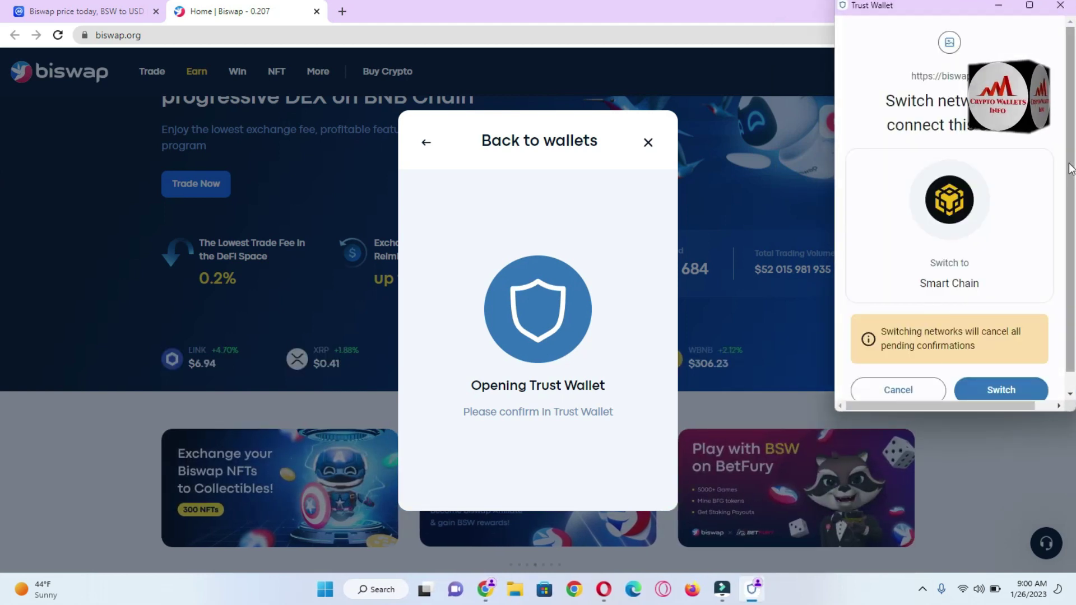
scroll(1070, 168, down, 1)
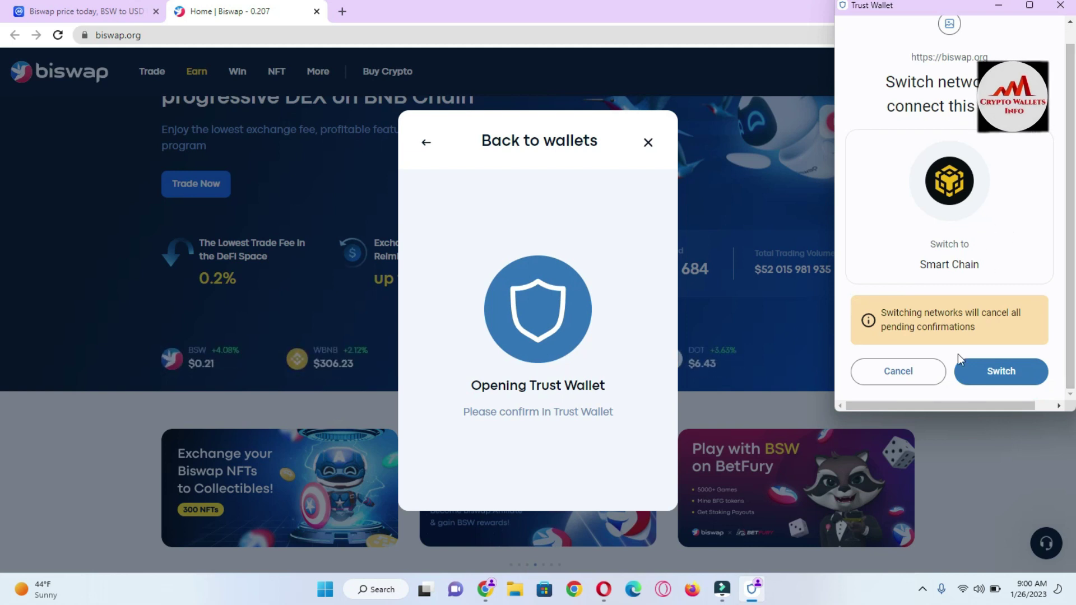
click(1004, 372)
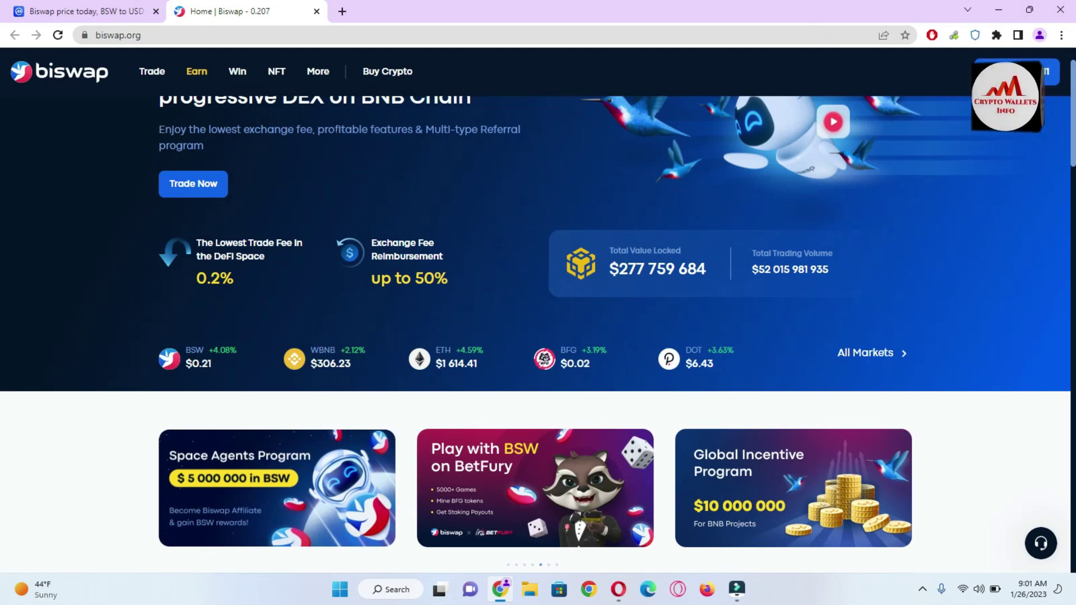
- Choose Exchange from the Trade menu to reach the BNB-to-BSW Swap page
click(134, 71)
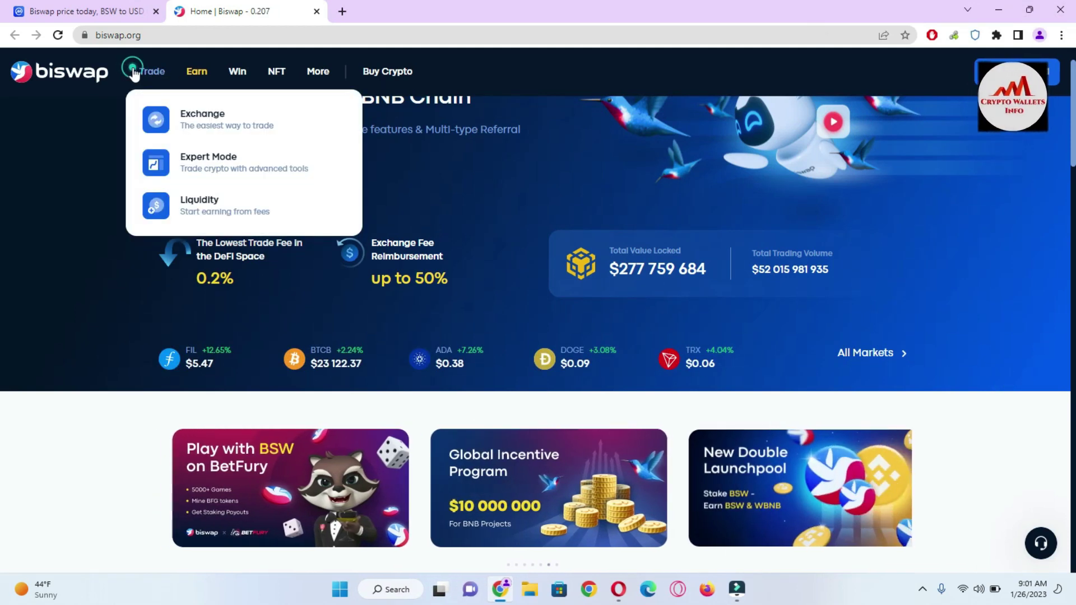
click(239, 71)
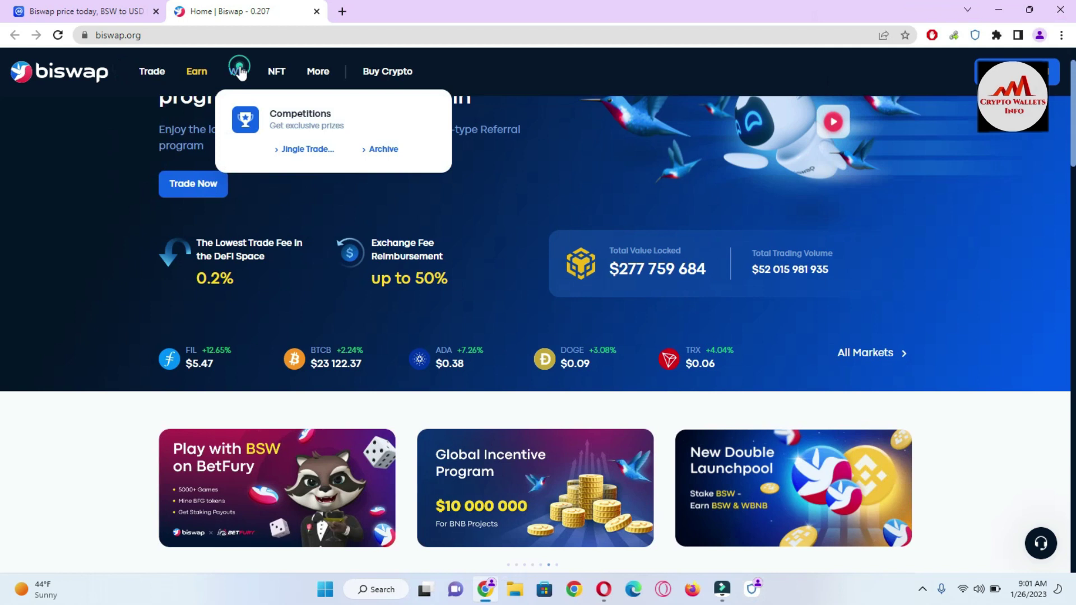
mouse_move(203, 72)
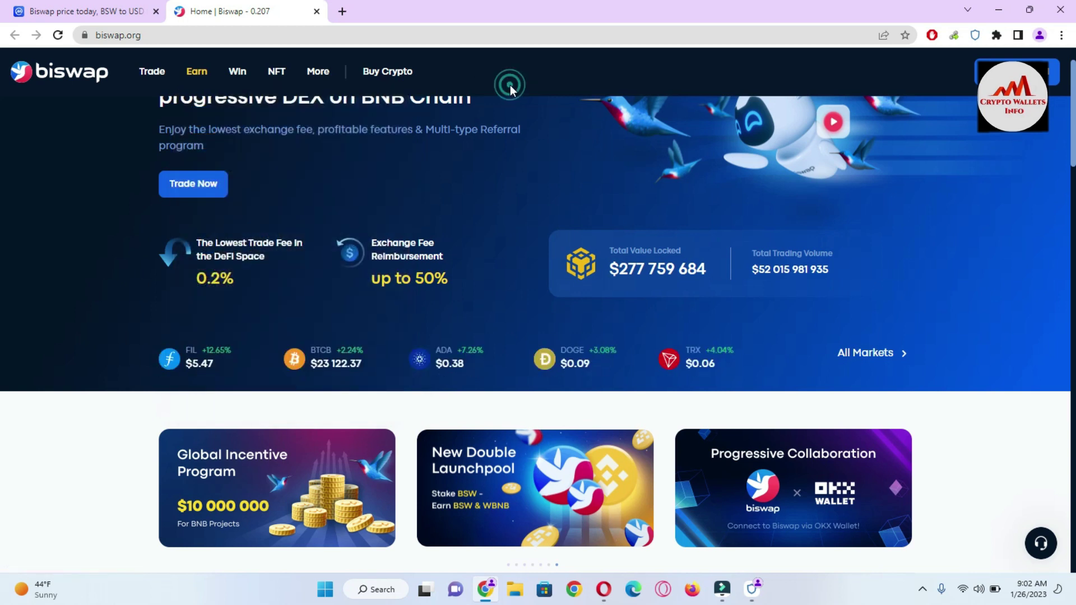
click(510, 86)
mouse_move(157, 81)
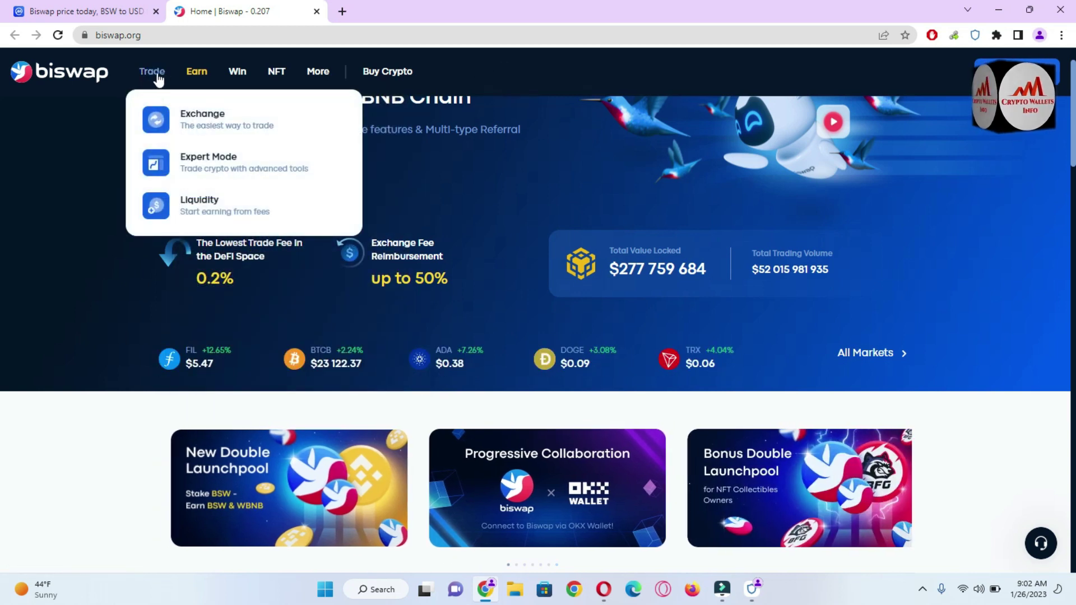
click(199, 117)
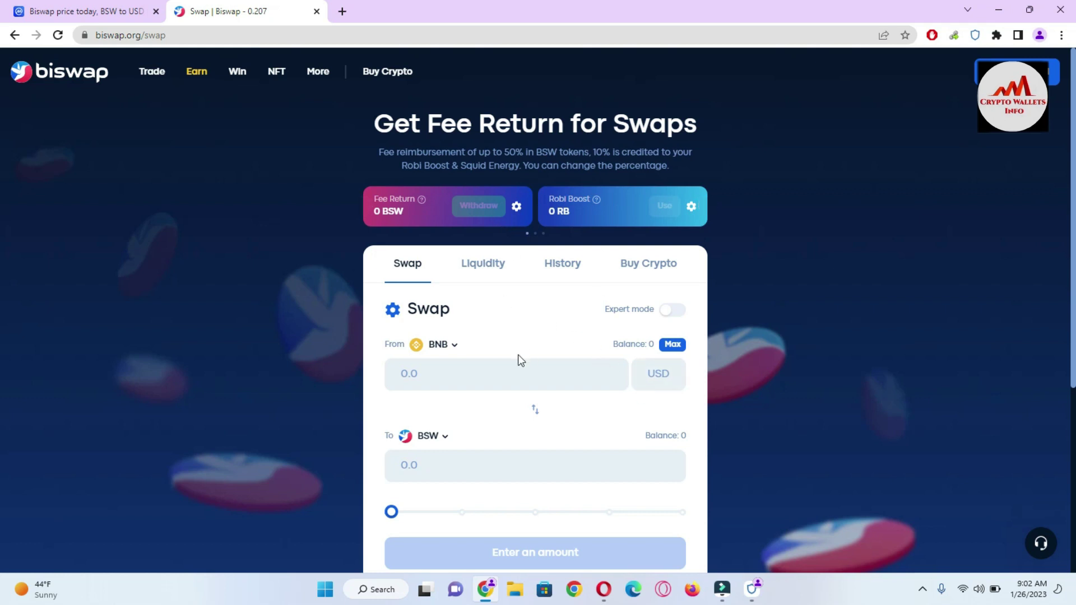
- Enter 1 BNB and change the receive token from BSW to USDT
click(515, 372)
text(1)
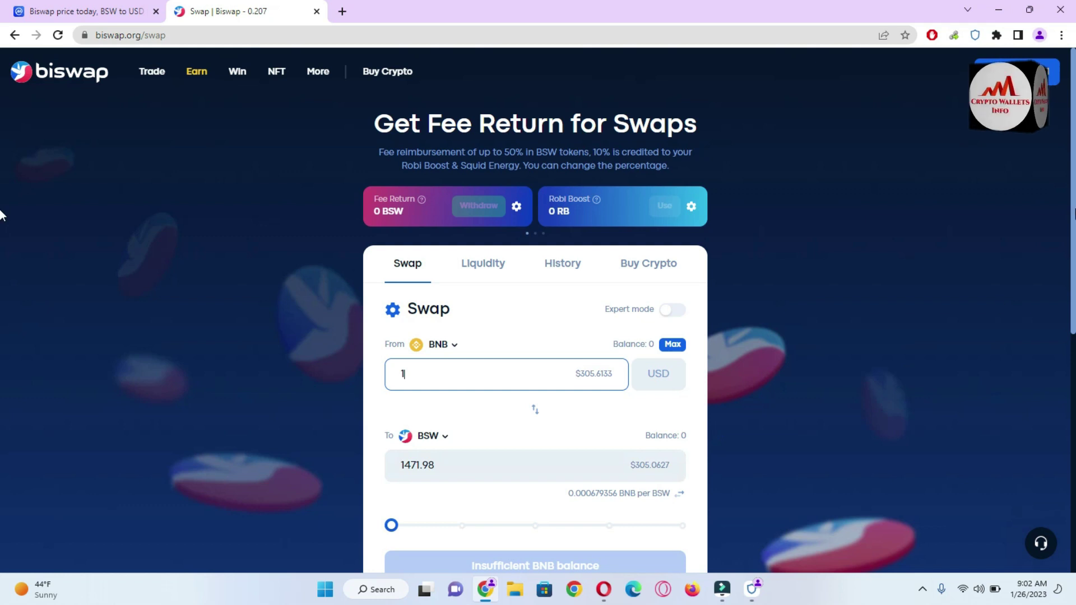
scroll(2, 219, down, 2)
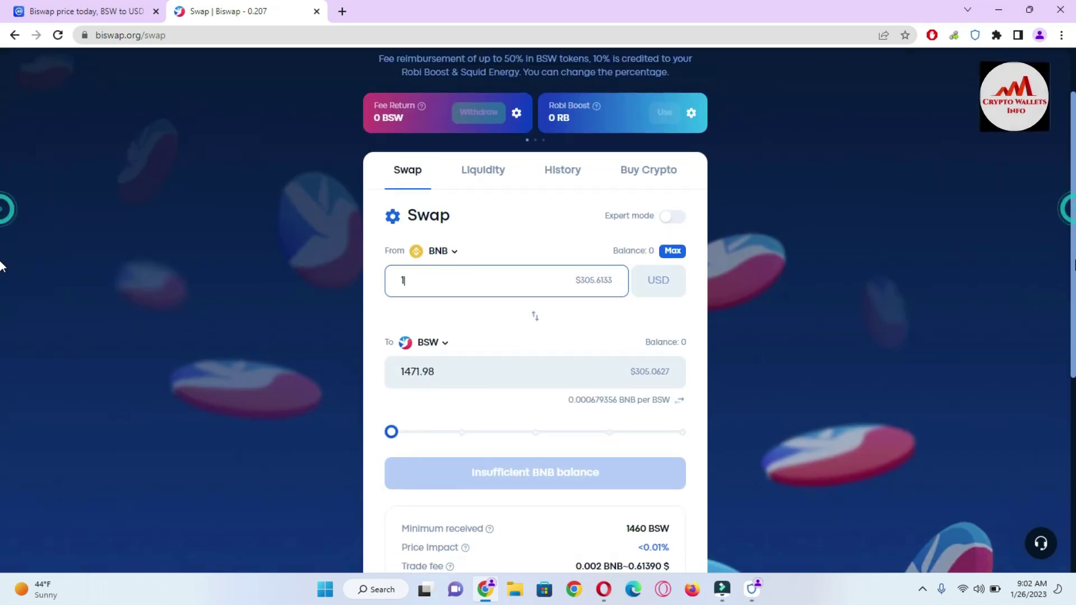
click(447, 343)
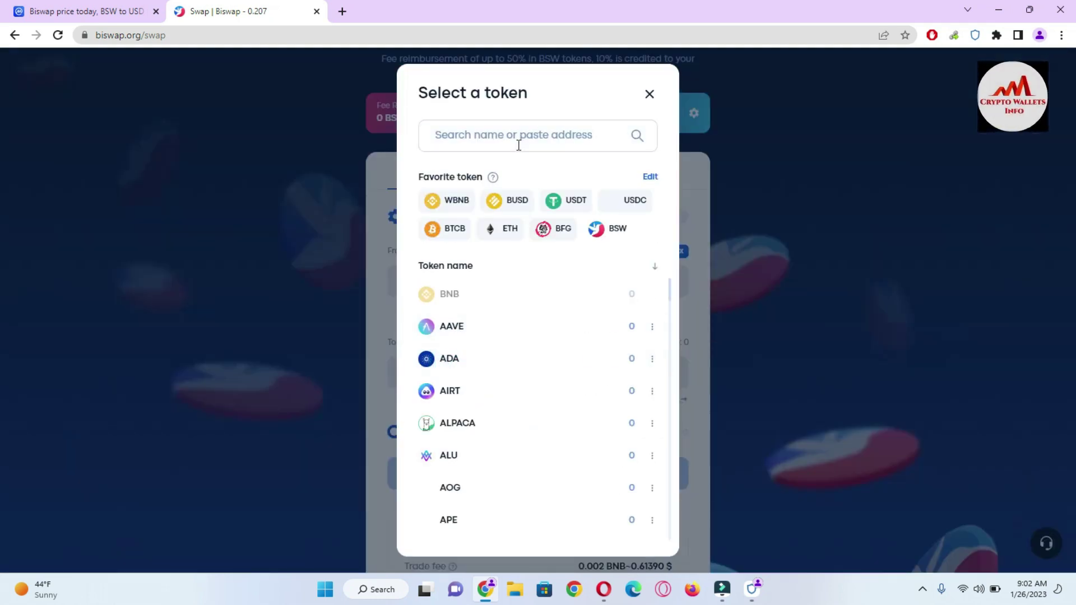
click(568, 201)
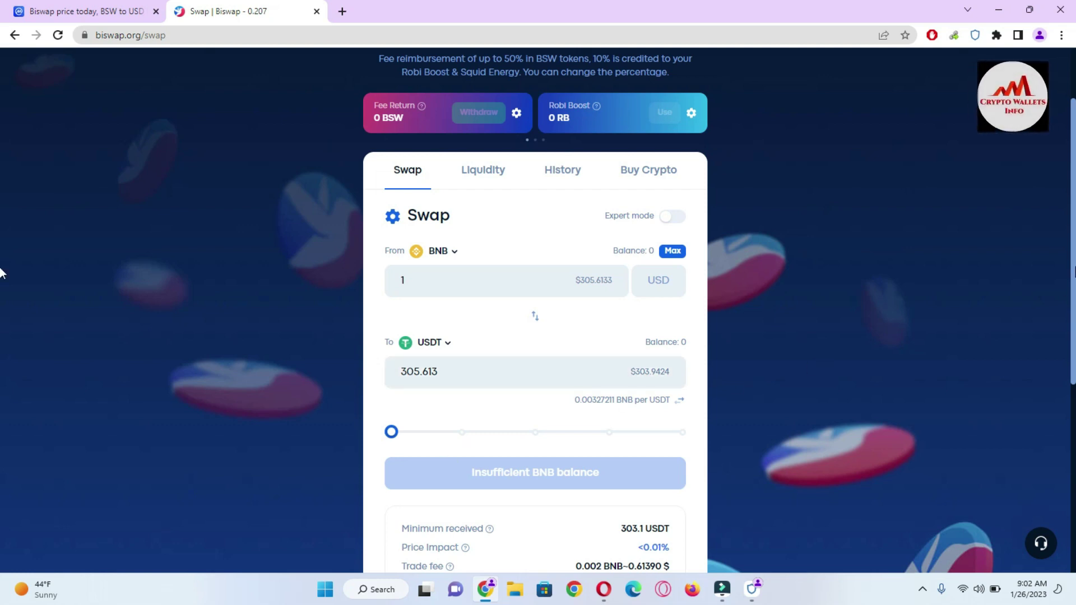
scroll(1, 322, down, 3)
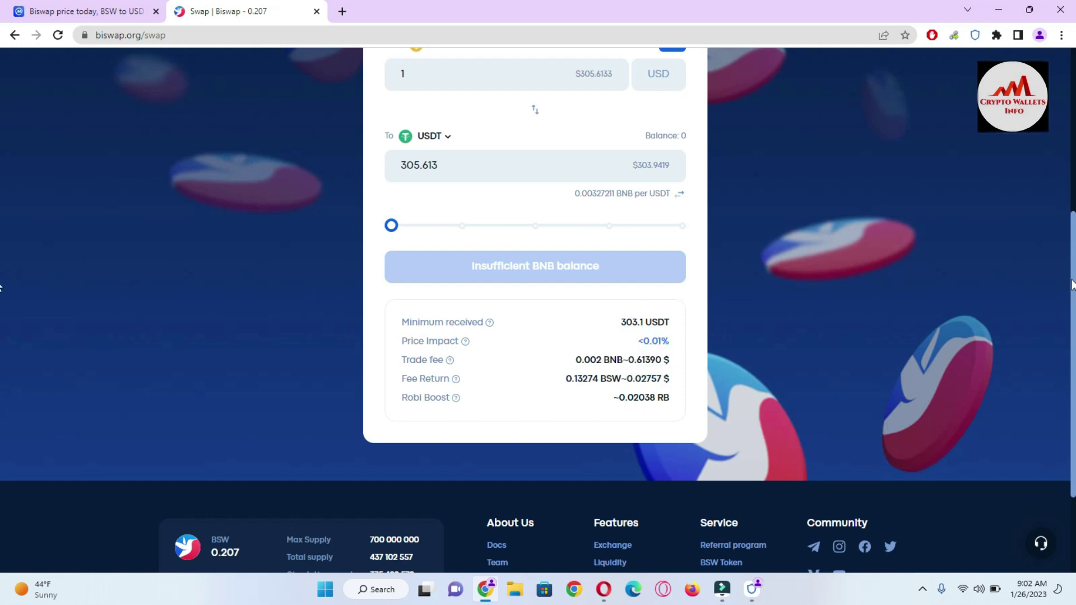
scroll(1071, 246, up, 2)
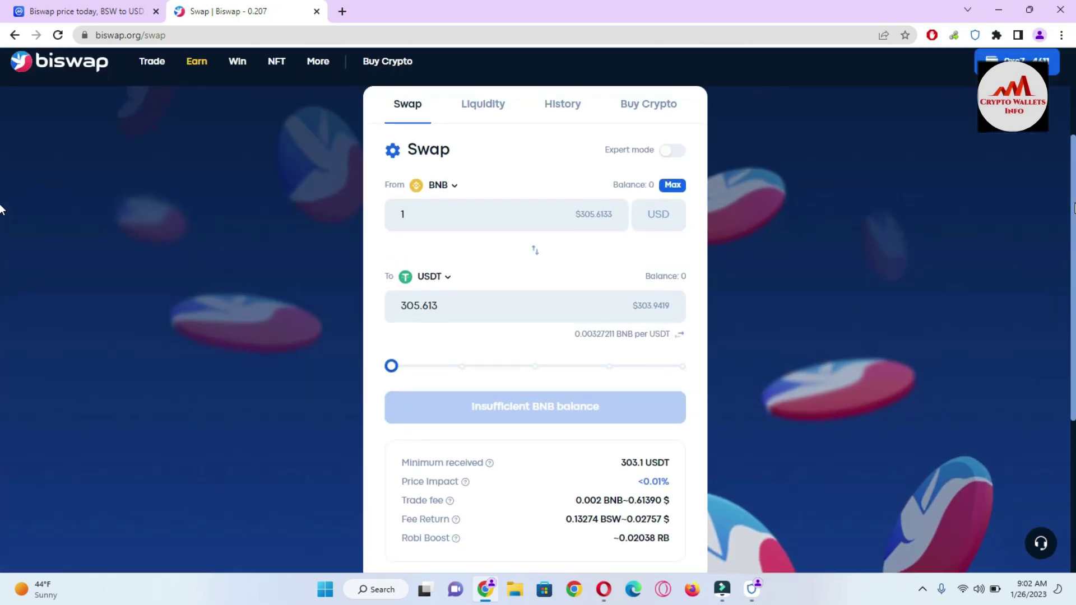
scroll(2, 207, up, 1)
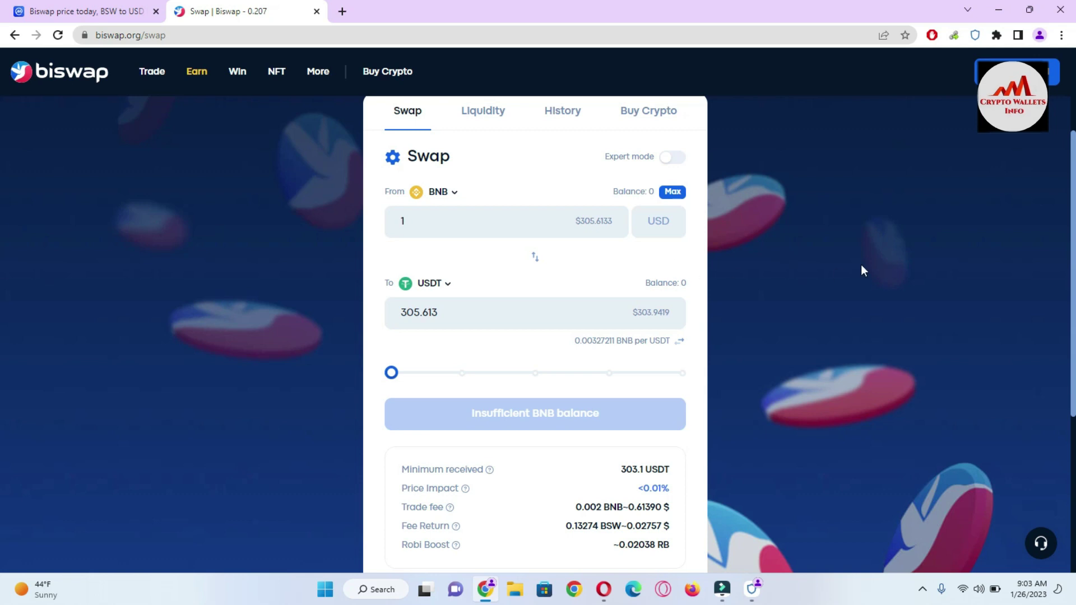
scroll(1, 234, down, 4)
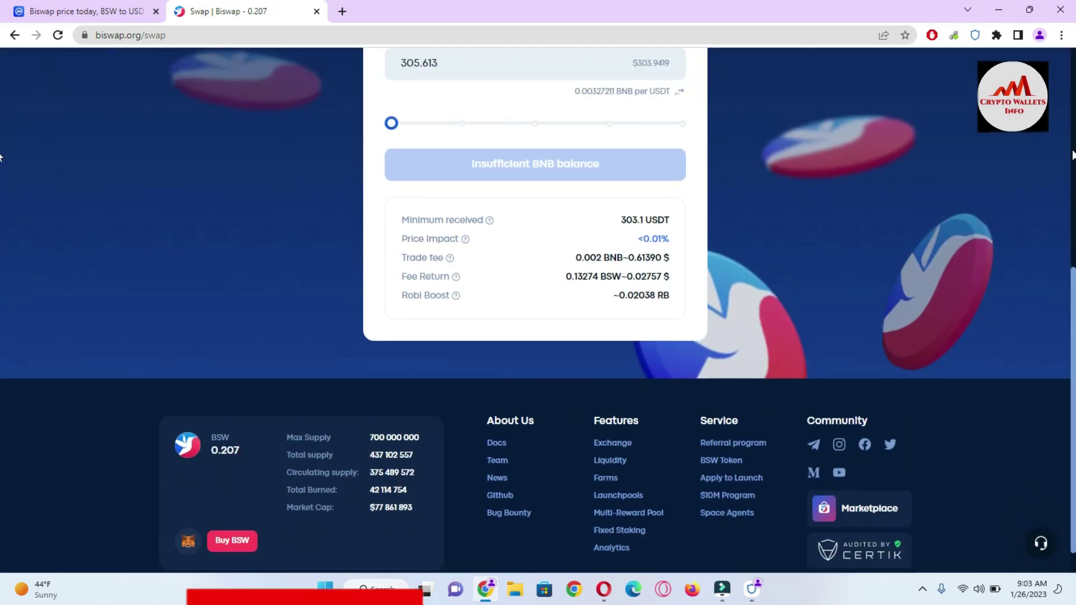
scroll(1, 335, up, 1)
scroll(1, 335, up, 6)
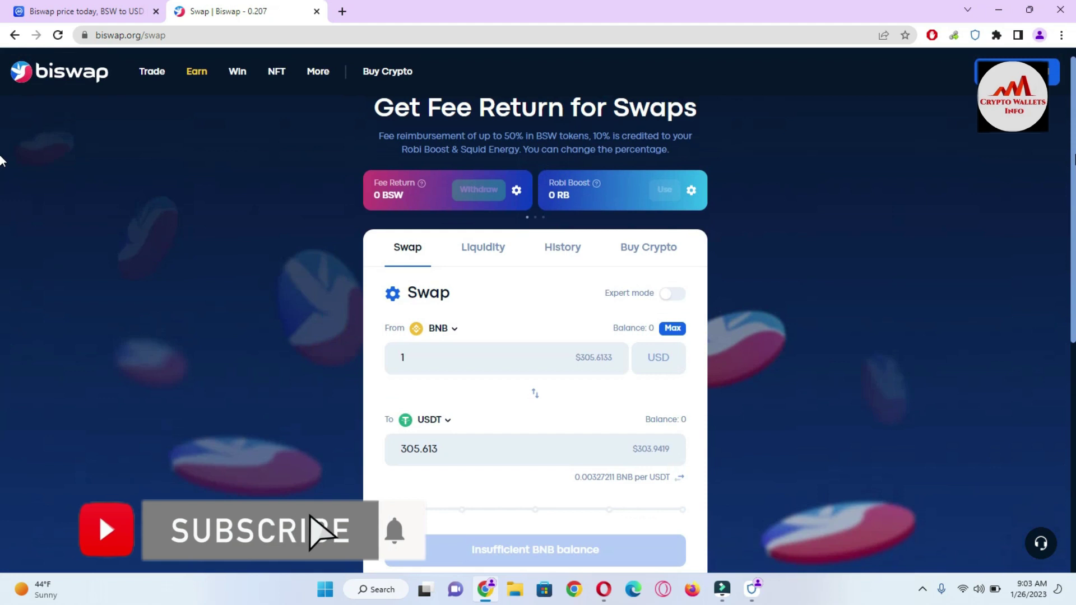
scroll(2, 161, up, 1)
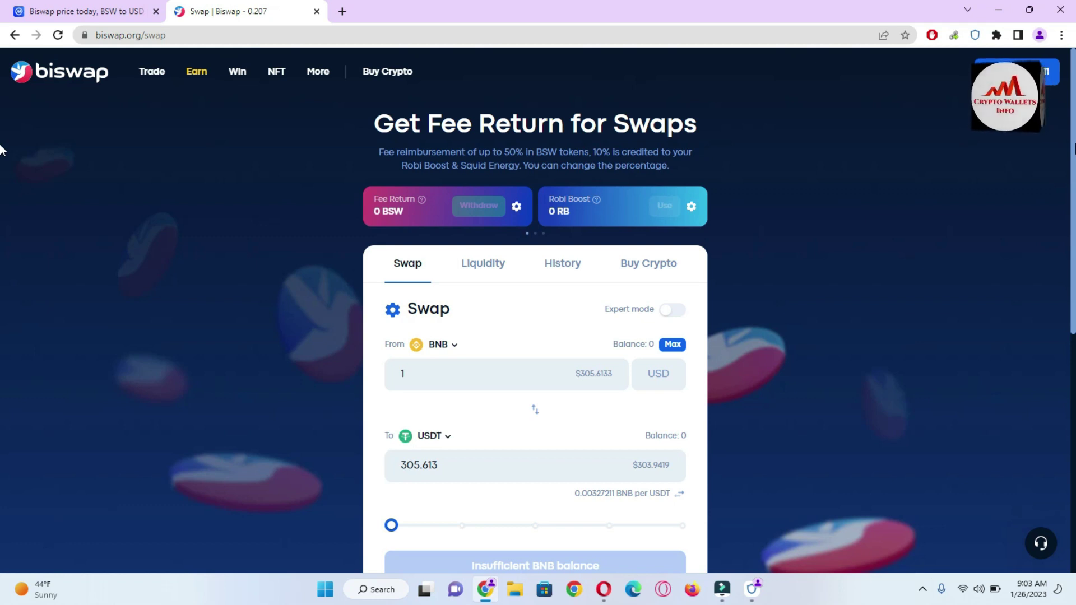
- Switch to Opera on the Crypto Wallets Info Videos page, then open the screen recorder's tray options
click(603, 596)
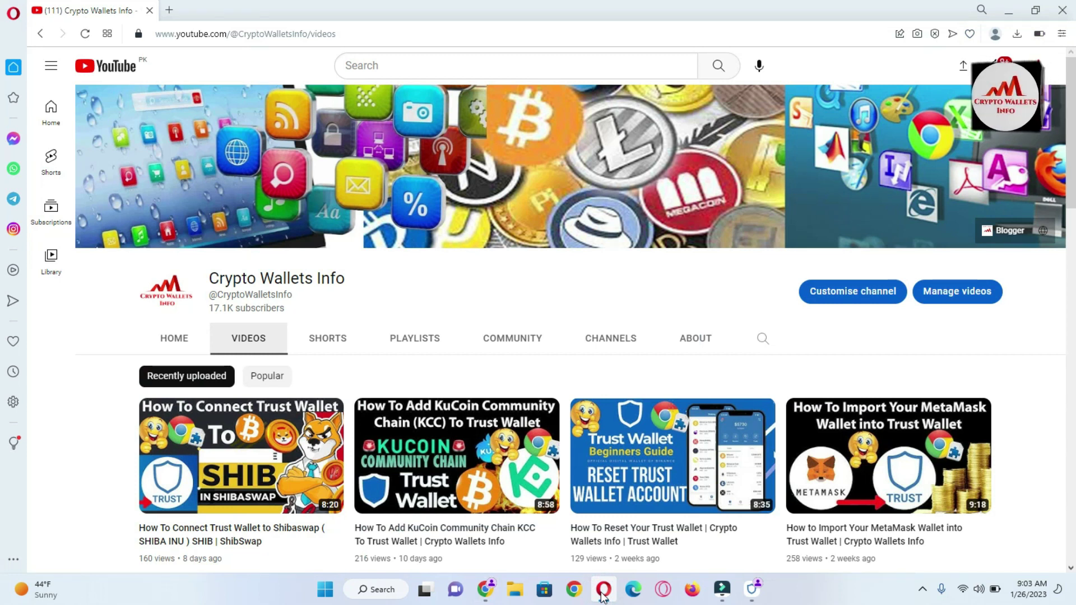
mouse_move(735, 567)
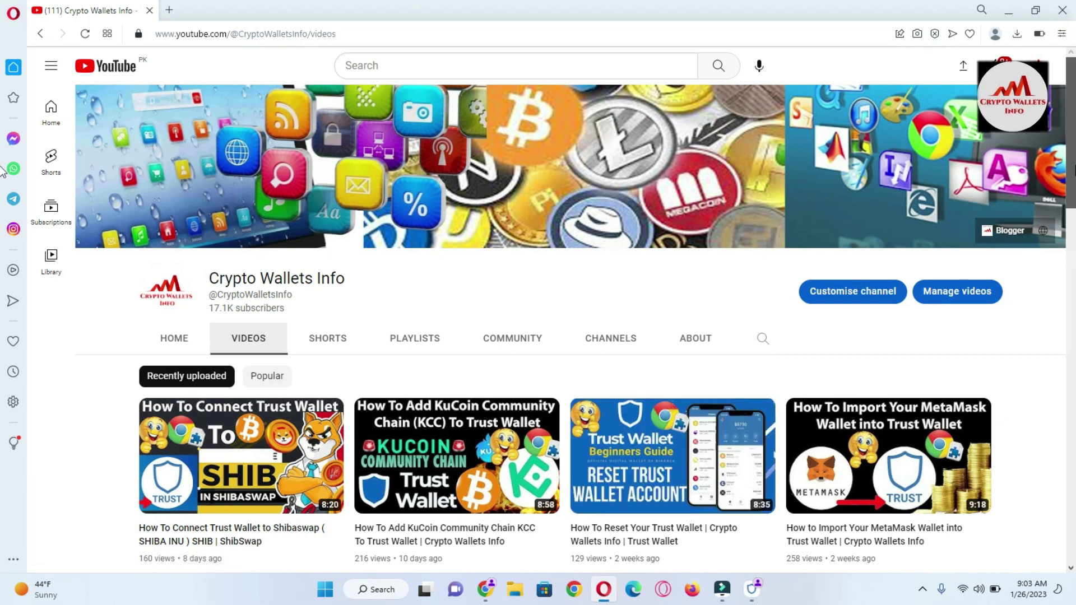
scroll(3, 182, down, 1)
scroll(3, 184, up, 1)
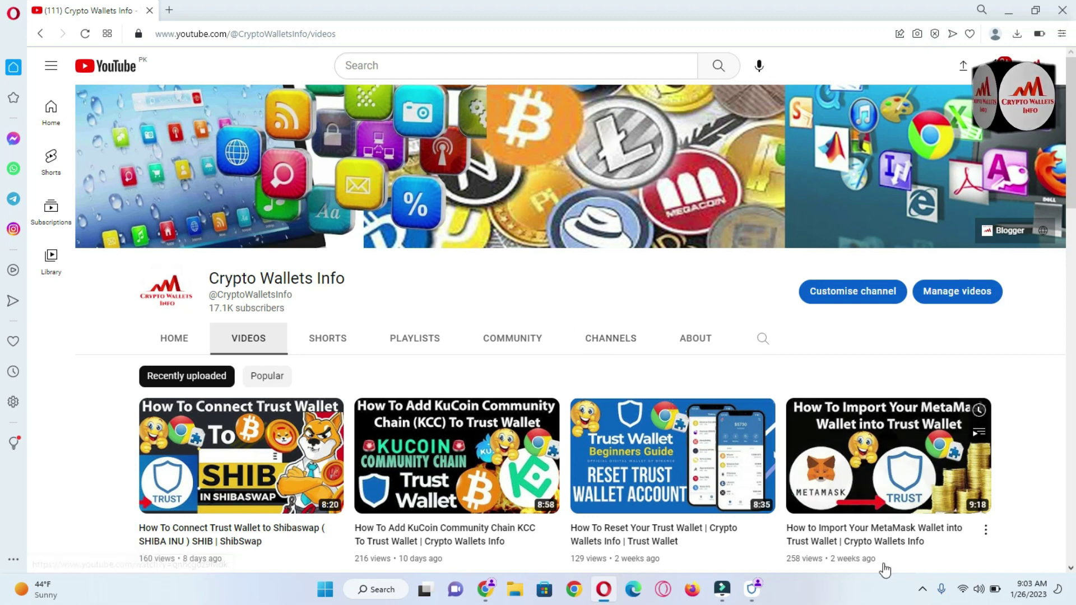
click(922, 588)
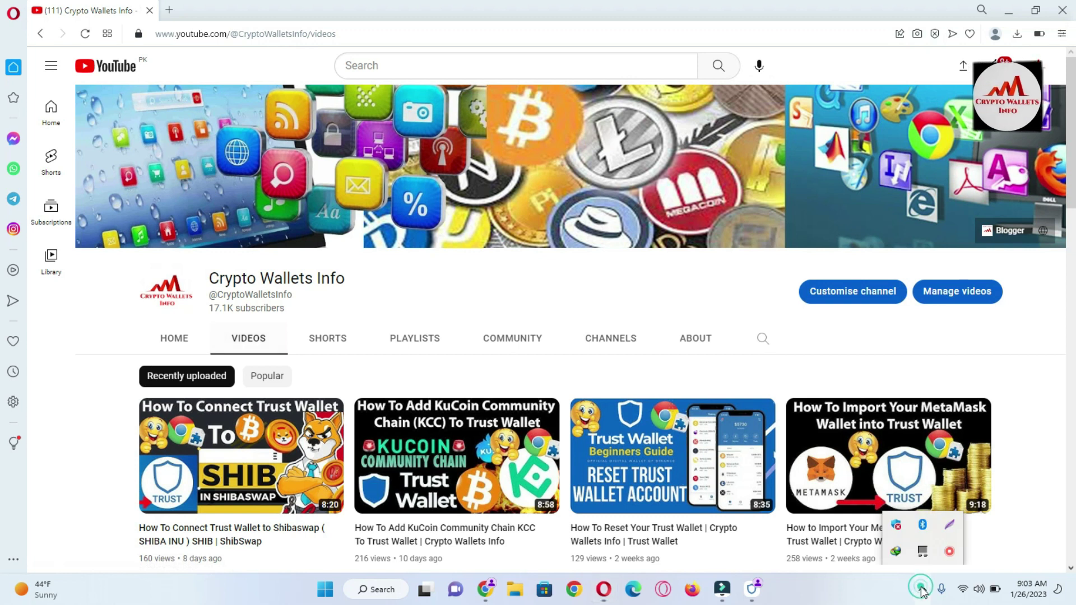
right_click(951, 552)
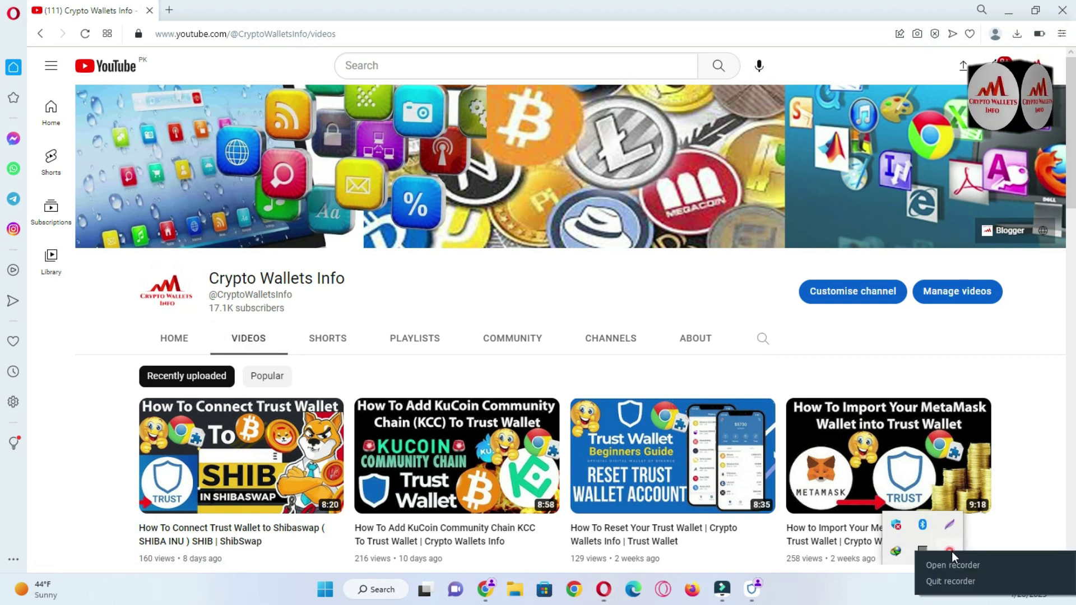